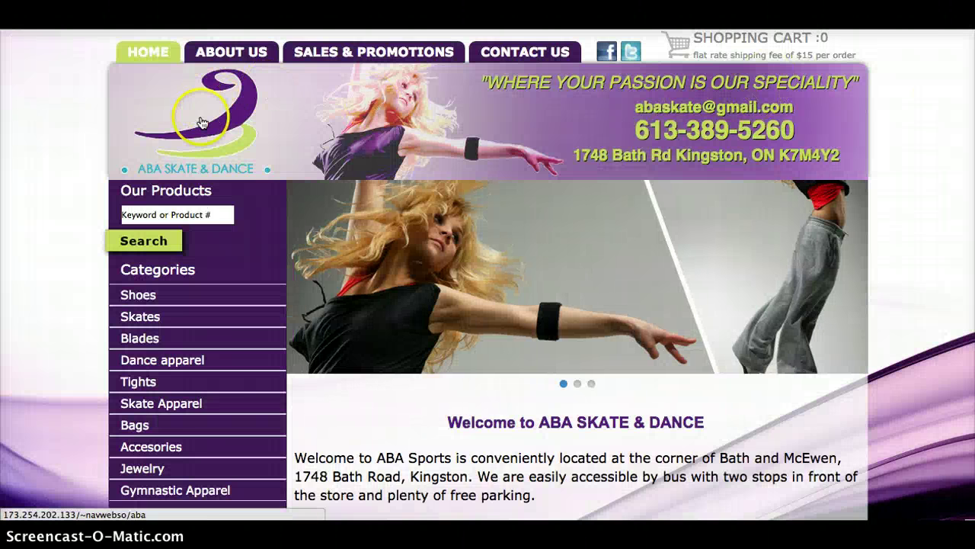
- Examine the ABA Skate & Dance homepage, including its header, welcome text, business hours and footer links
scroll(458, 349, down, 5)
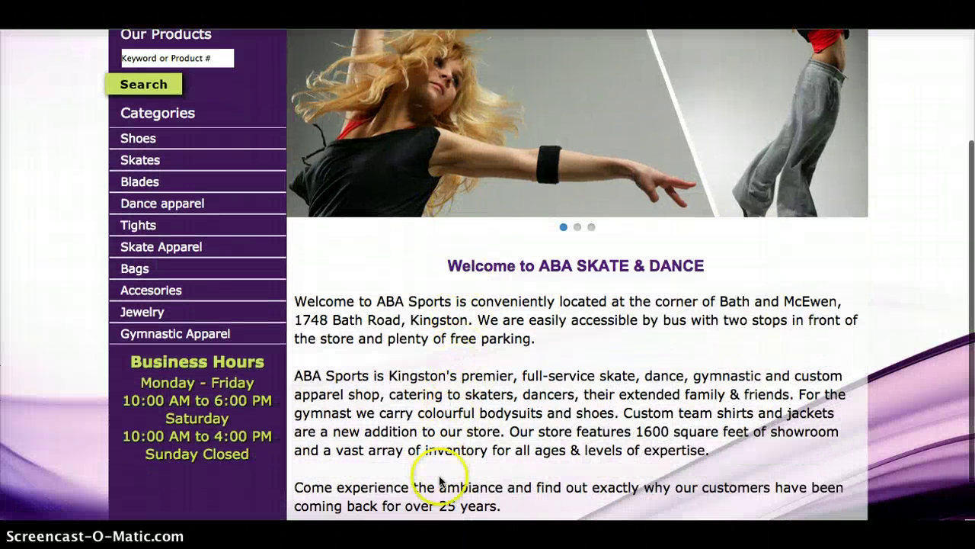
scroll(467, 384, down, 2)
drag(511, 364, 500, 244)
scroll(500, 244, up, 6)
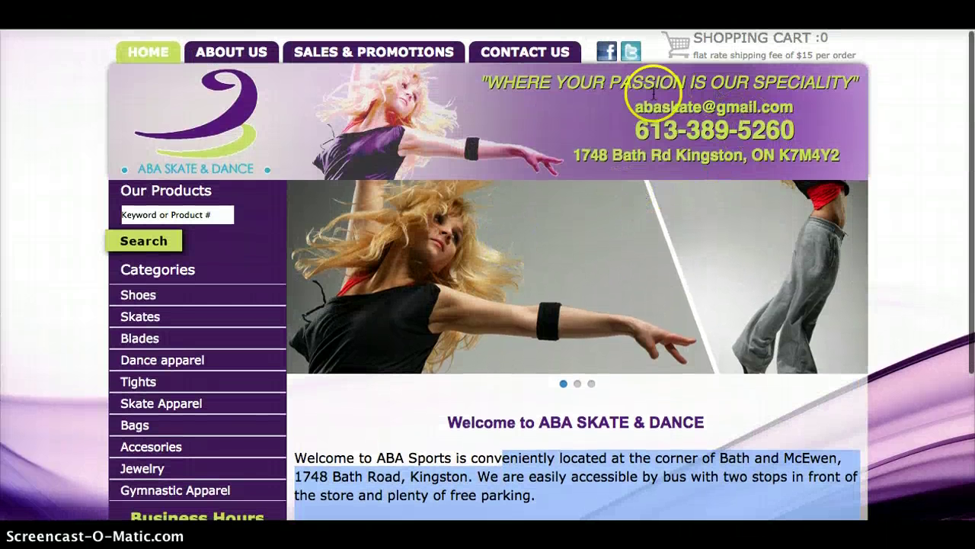
scroll(185, 423, down, 6)
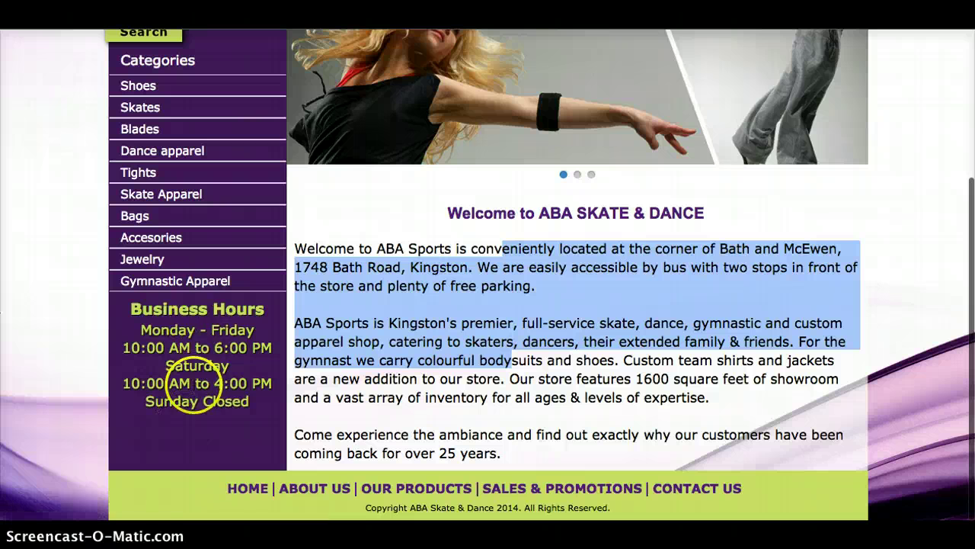
scroll(404, 492, up, 4)
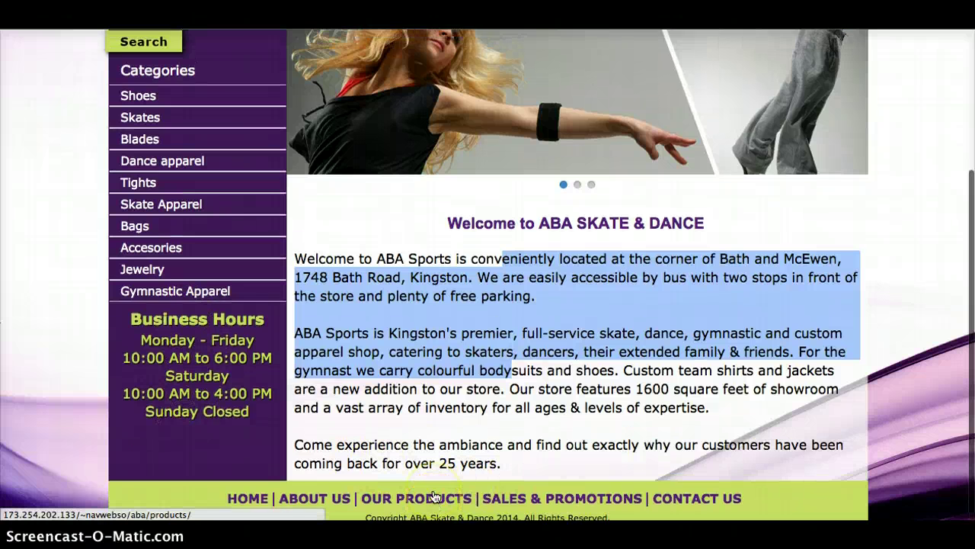
scroll(435, 496, up, 2)
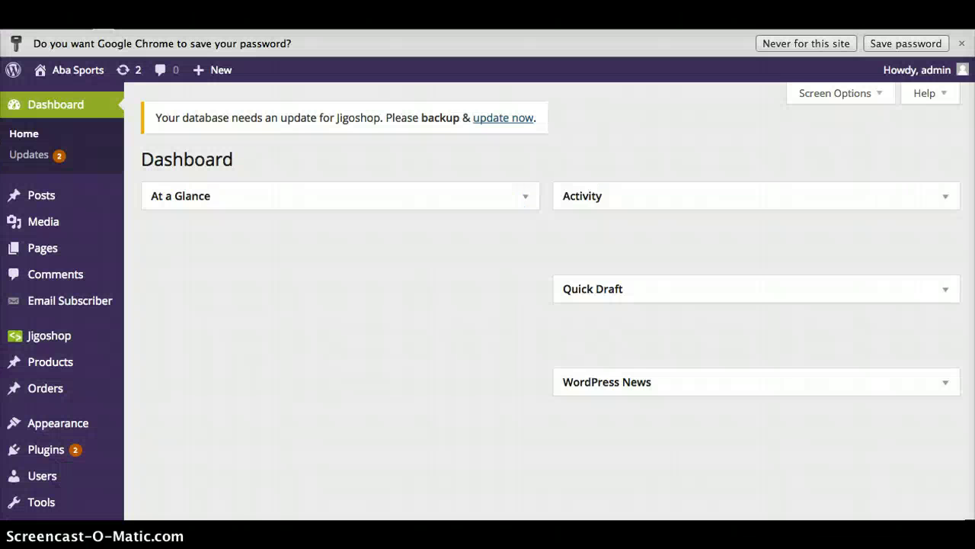
- Switch to the WordPress admin and open the Homepage Settings in the theme options
mouse_move(64, 358)
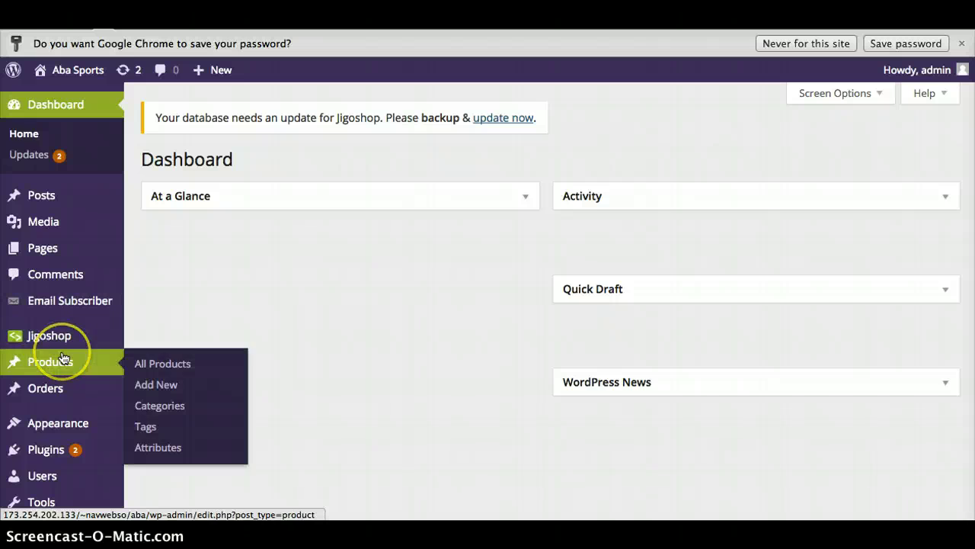
scroll(64, 358, down, 3)
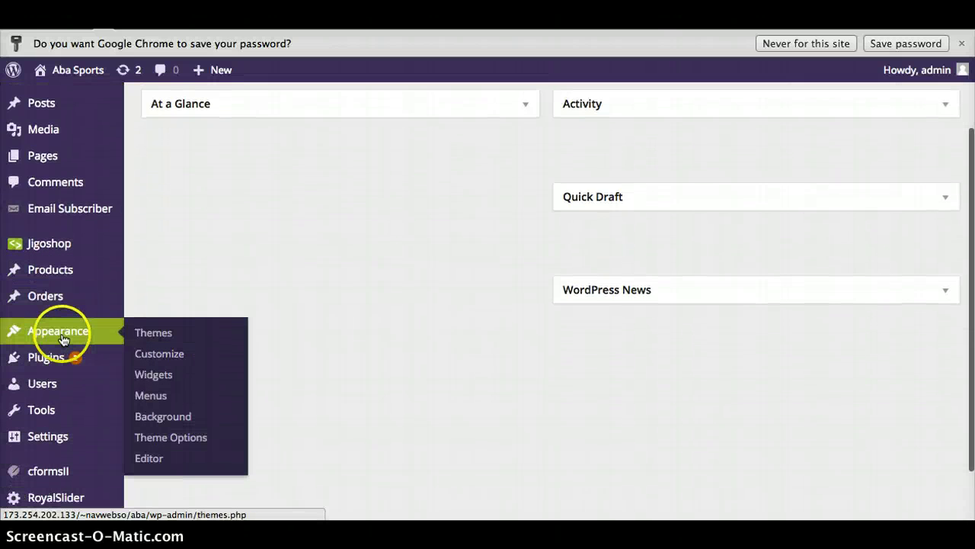
click(184, 439)
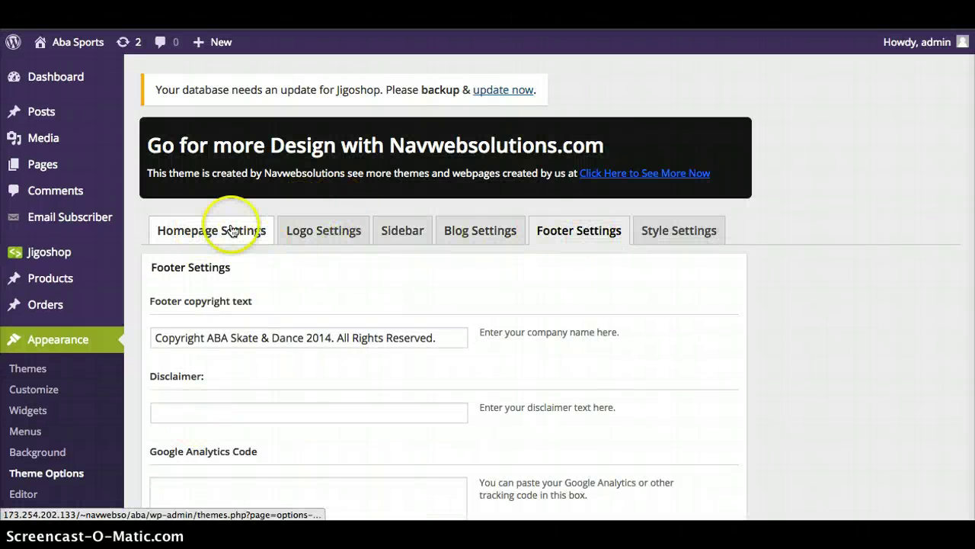
click(232, 230)
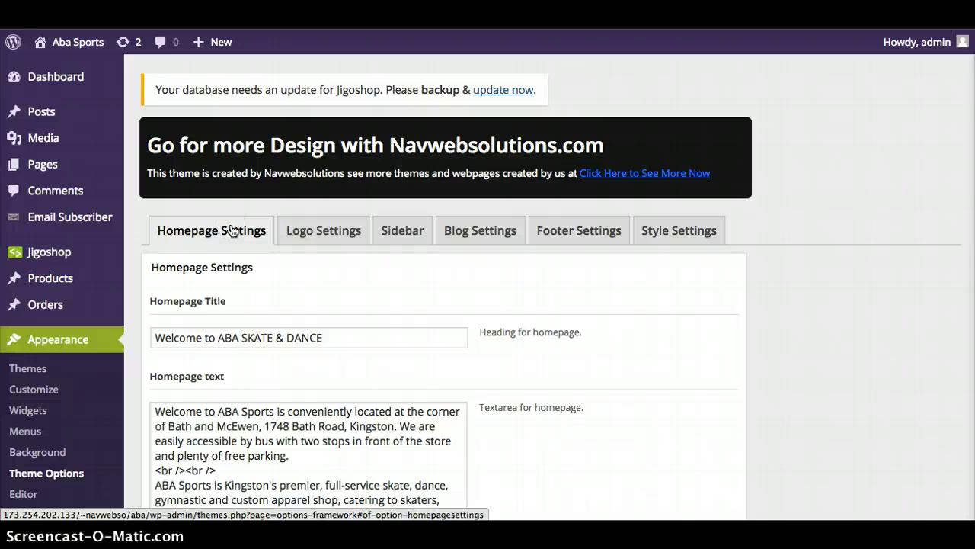
- Examine the homepage title and homepage text in the Homepage Settings, along with the option for saving them
drag(335, 338, 175, 330)
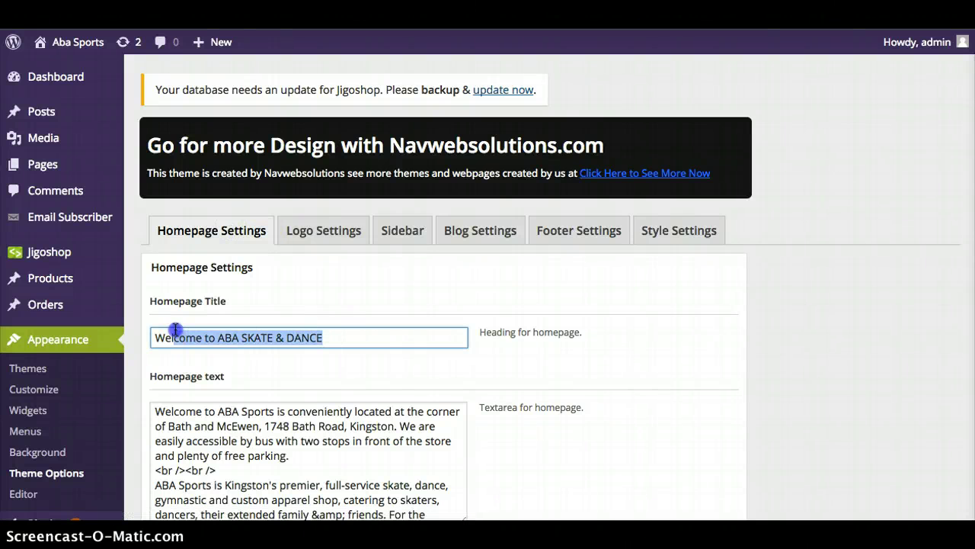
scroll(253, 410, down, 2)
scroll(254, 408, up, 2)
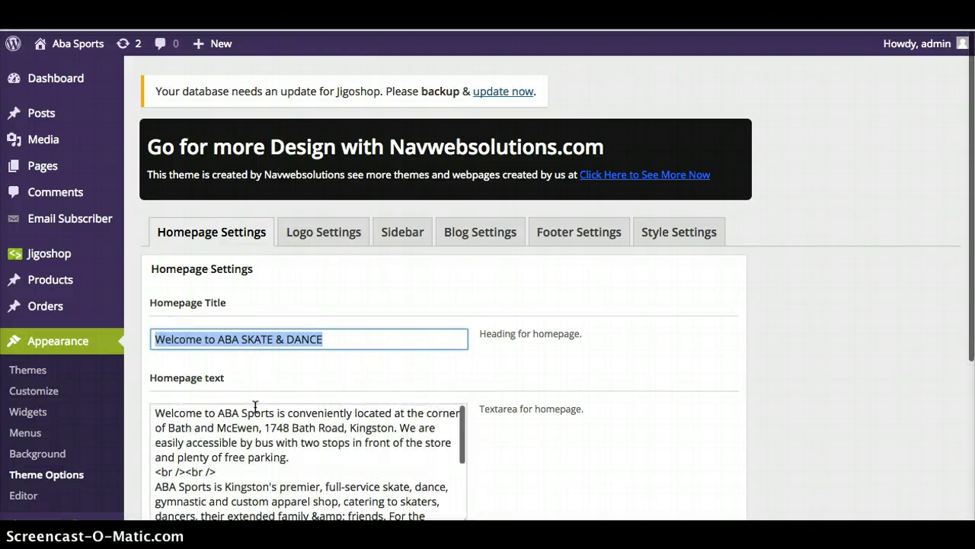
drag(290, 455, 273, 457)
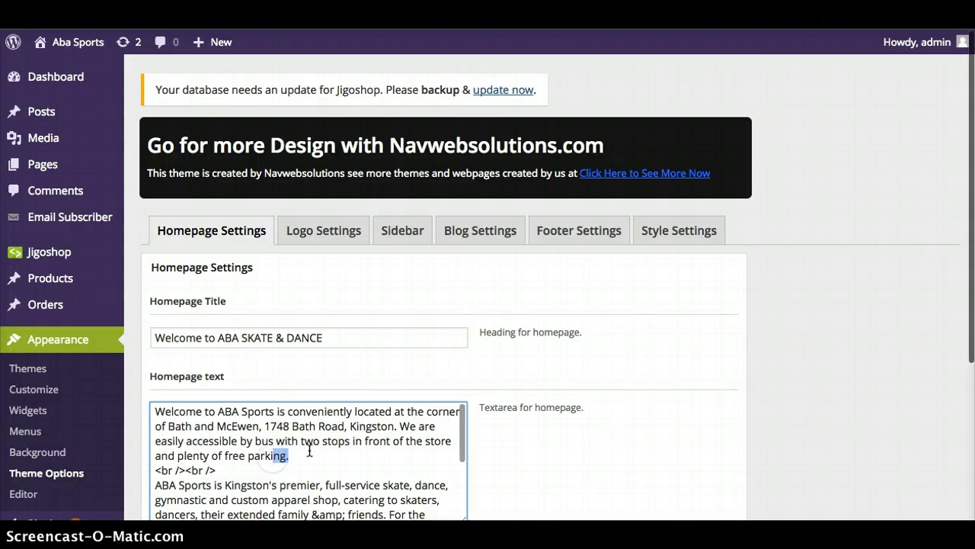
scroll(594, 441, down, 4)
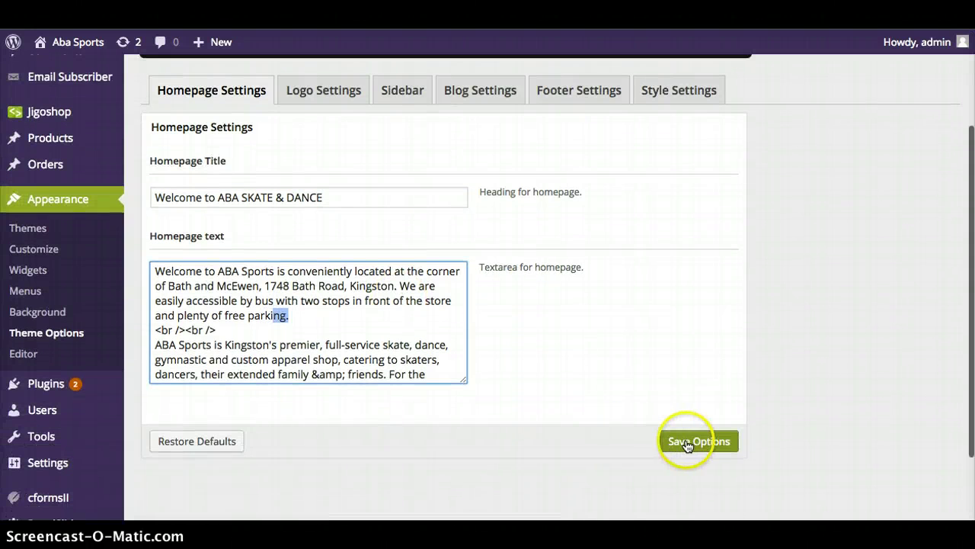
- Review the Logo Settings, covering the logo image, favicon, slogan, email, phone and address for the header
click(333, 92)
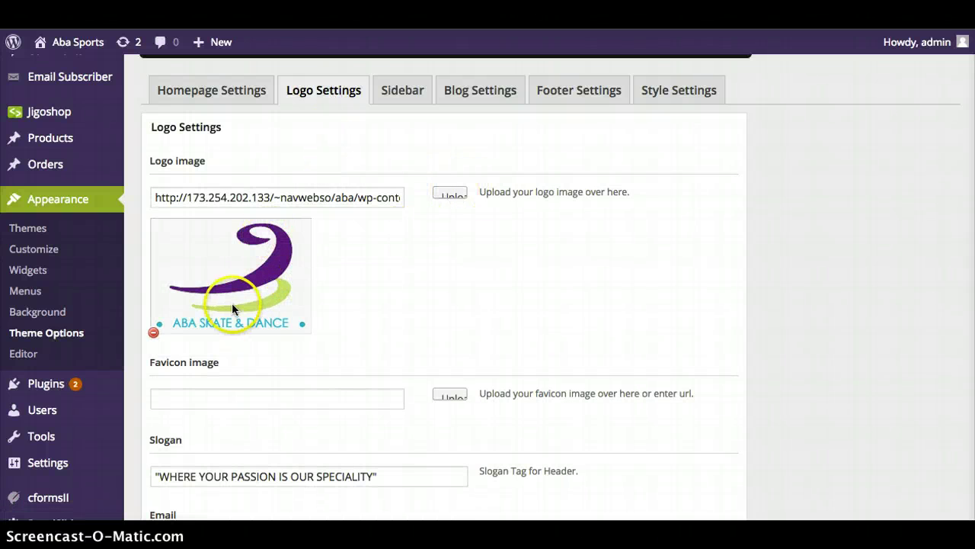
scroll(233, 308, down, 3)
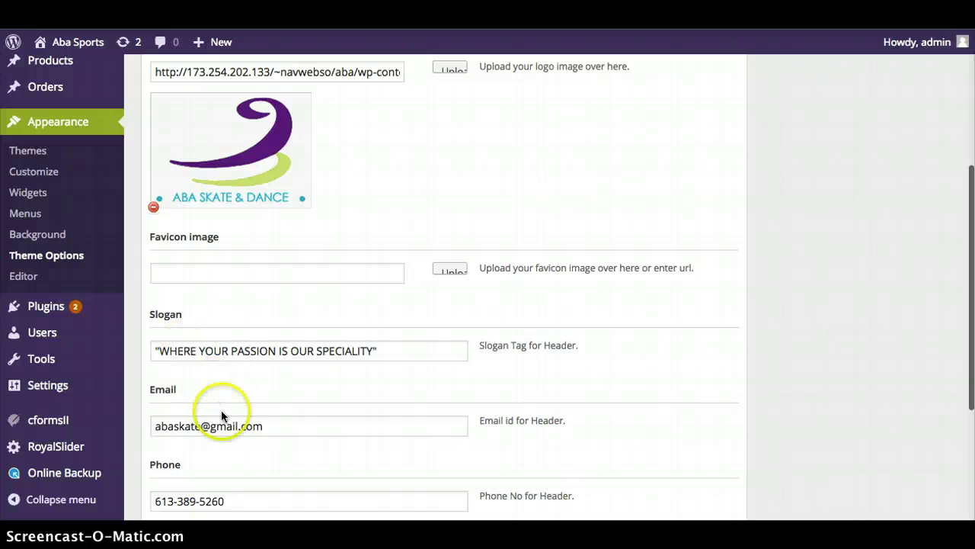
scroll(219, 429, down, 2)
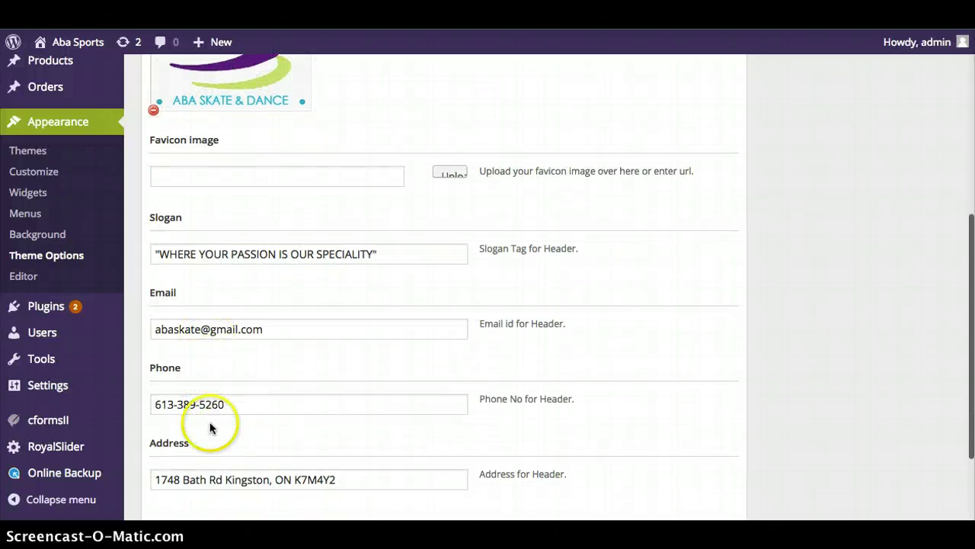
scroll(213, 438, down, 2)
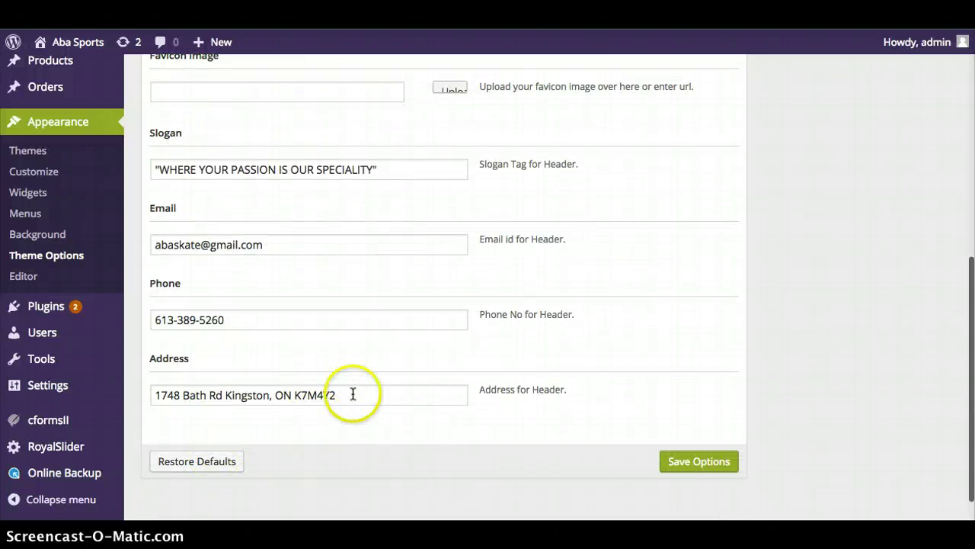
drag(353, 394, 320, 394)
click(723, 463)
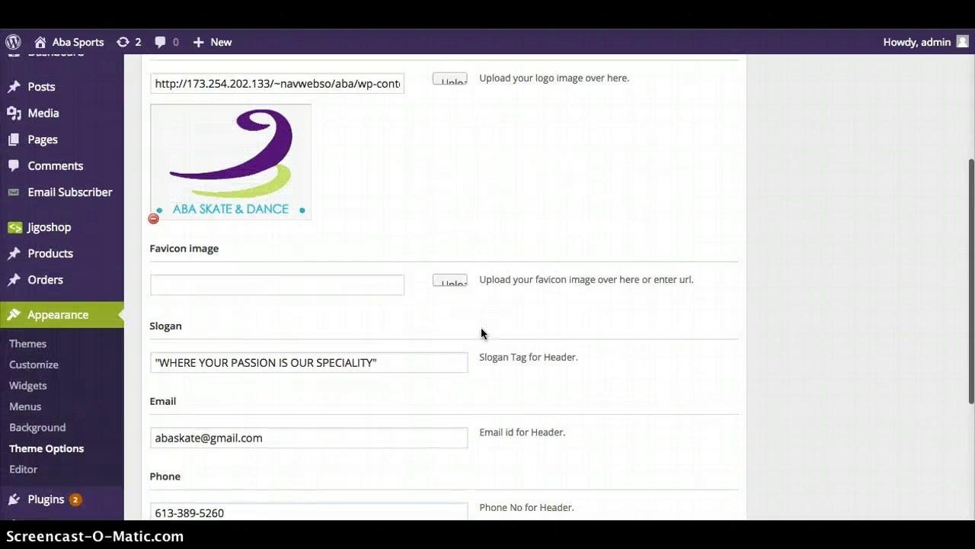
scroll(481, 333, up, 1)
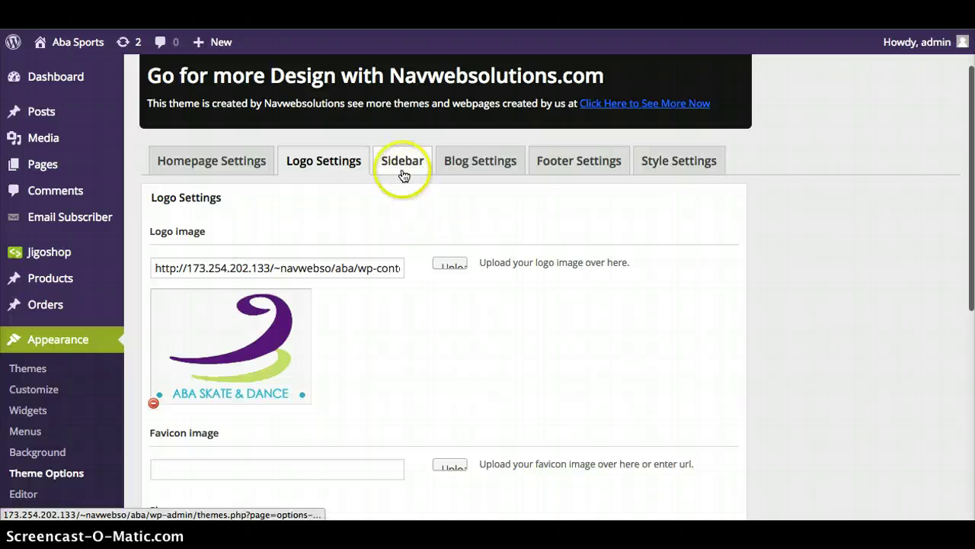
- Review the Sidebar settings, examining the business hours text and its <br /> line-break tags
click(404, 173)
click(253, 319)
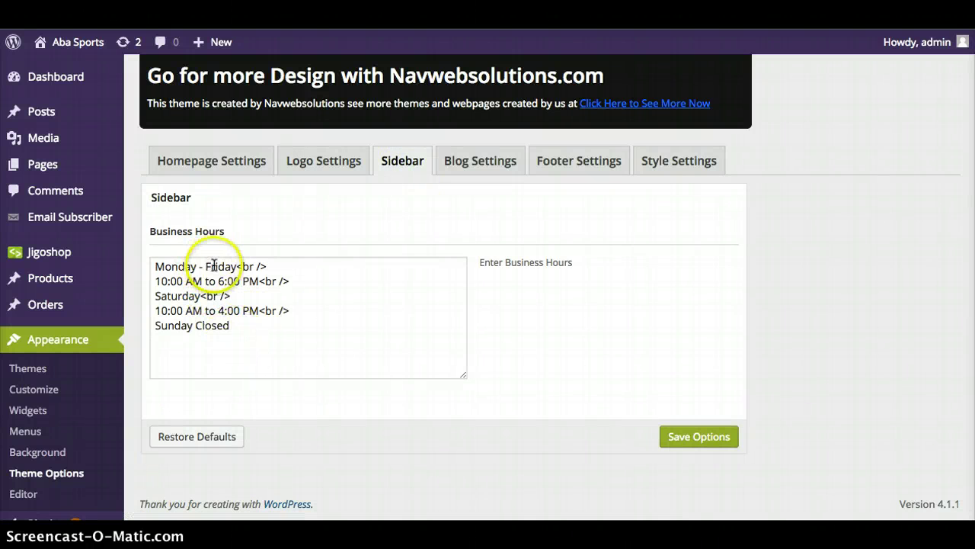
drag(224, 267, 200, 267)
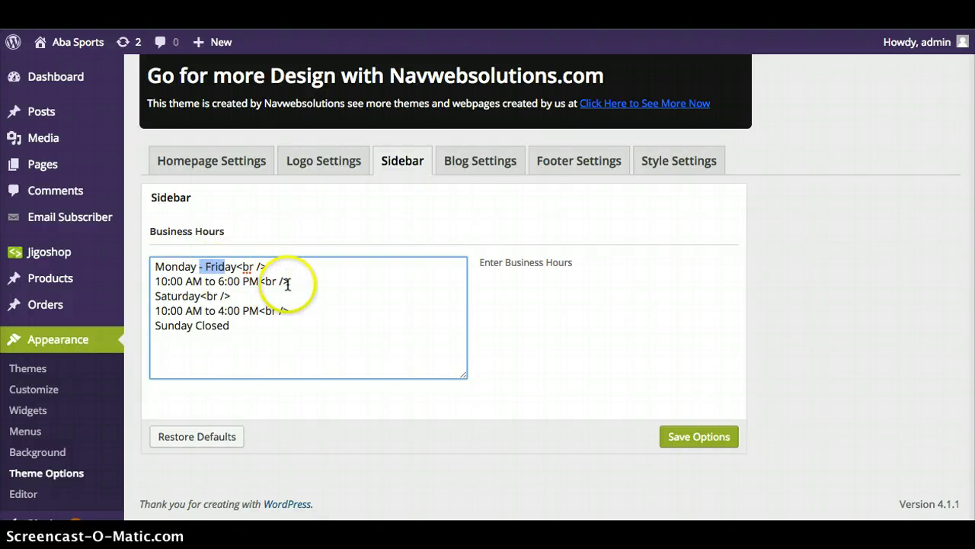
drag(289, 282, 265, 283)
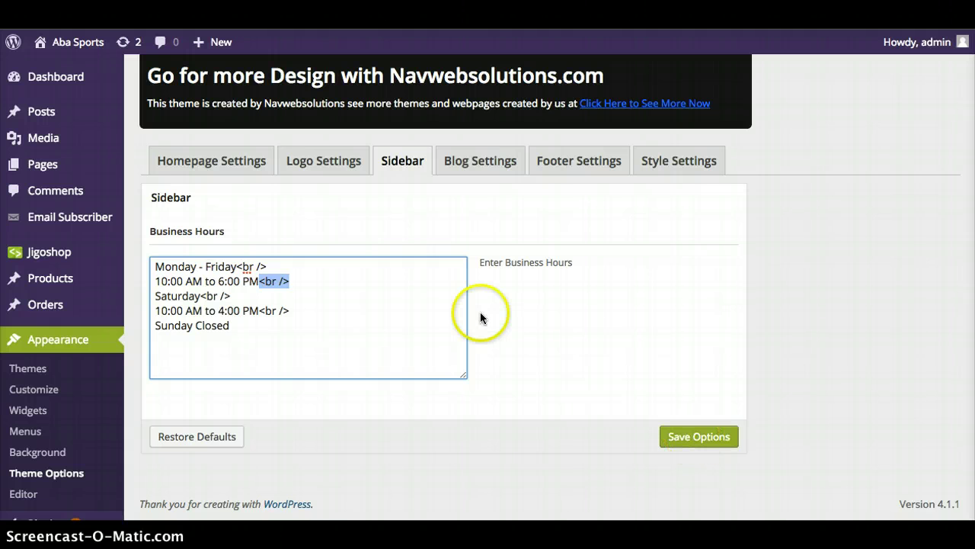
- Review the Footer Settings, covering the copyright text, disclaimer, Google Analytics code and social media links
click(582, 161)
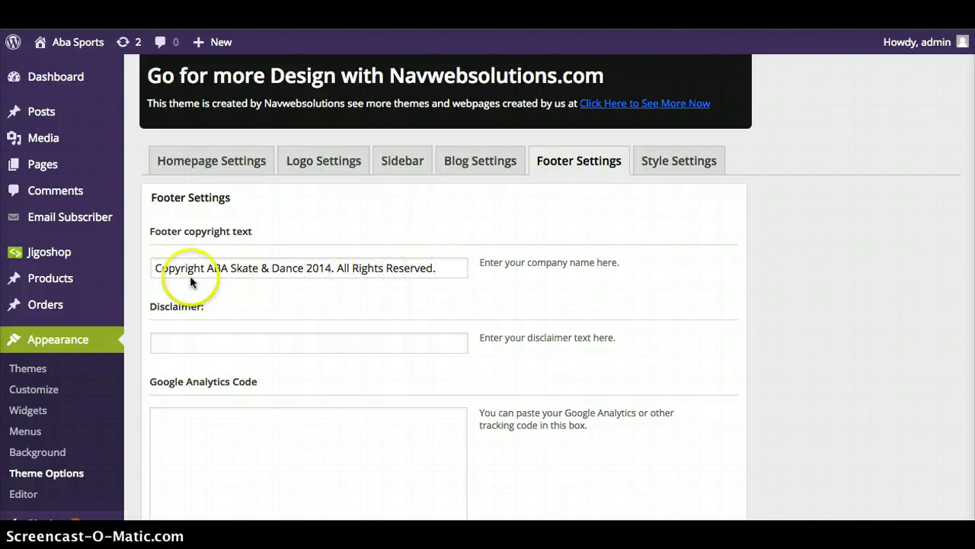
scroll(355, 364, down, 3)
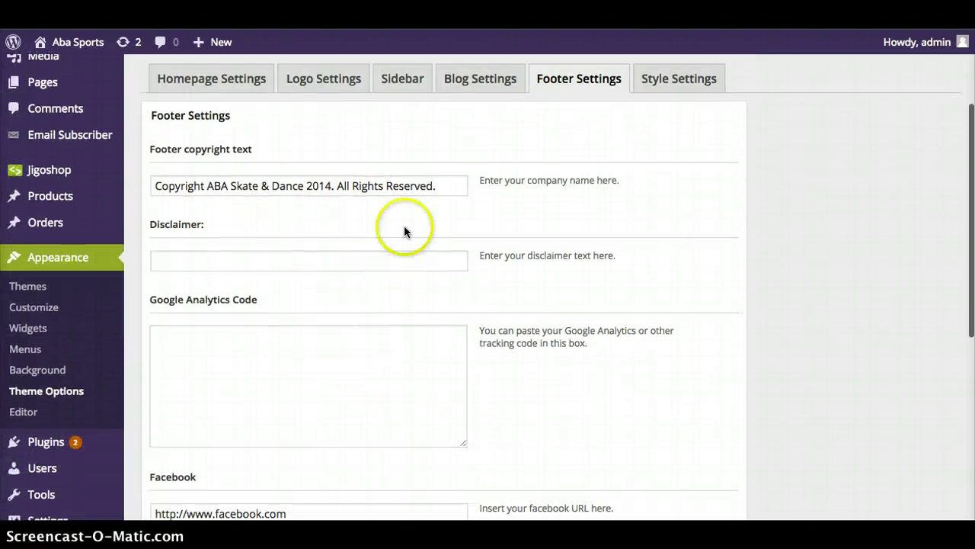
click(409, 187)
drag(410, 186, 315, 186)
click(319, 451)
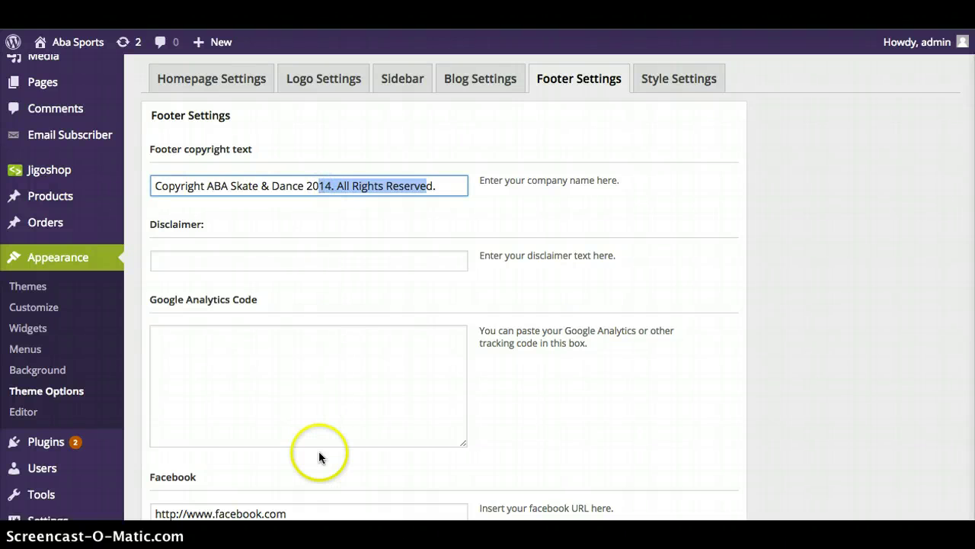
scroll(318, 451, down, 6)
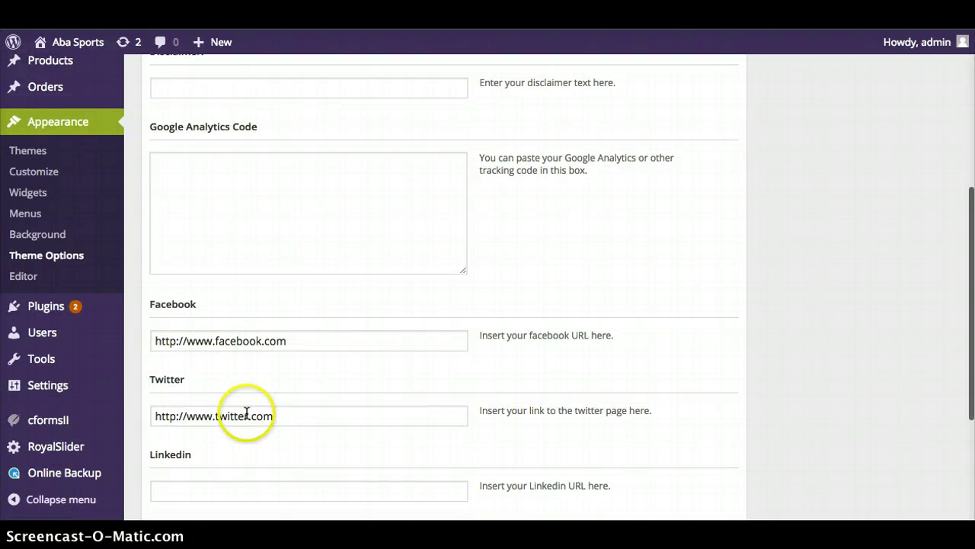
scroll(246, 413, up, 5)
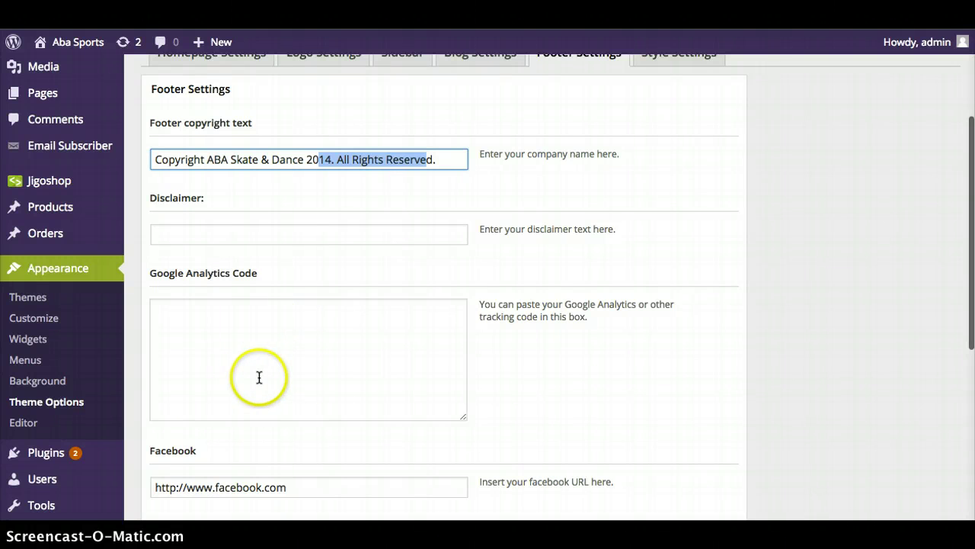
scroll(221, 366, down, 5)
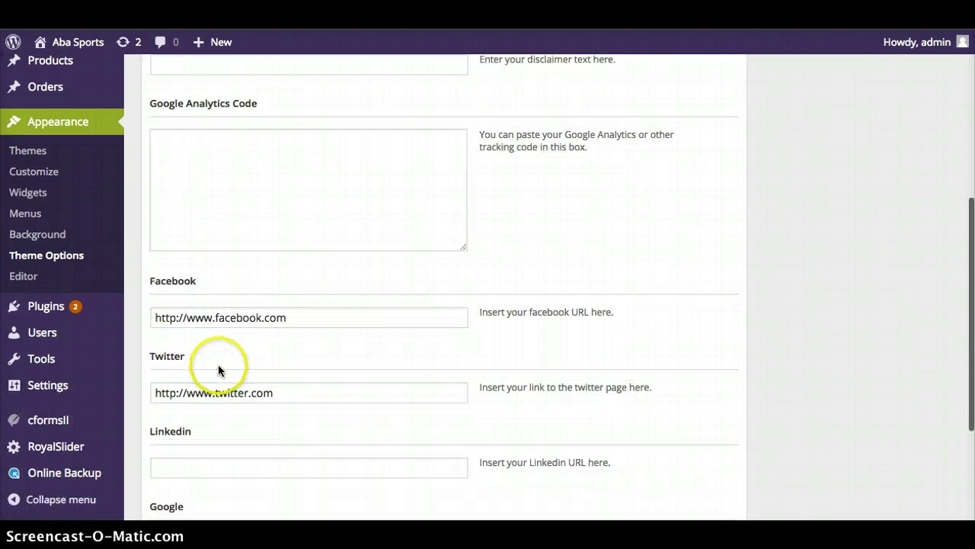
scroll(218, 370, down, 4)
click(674, 457)
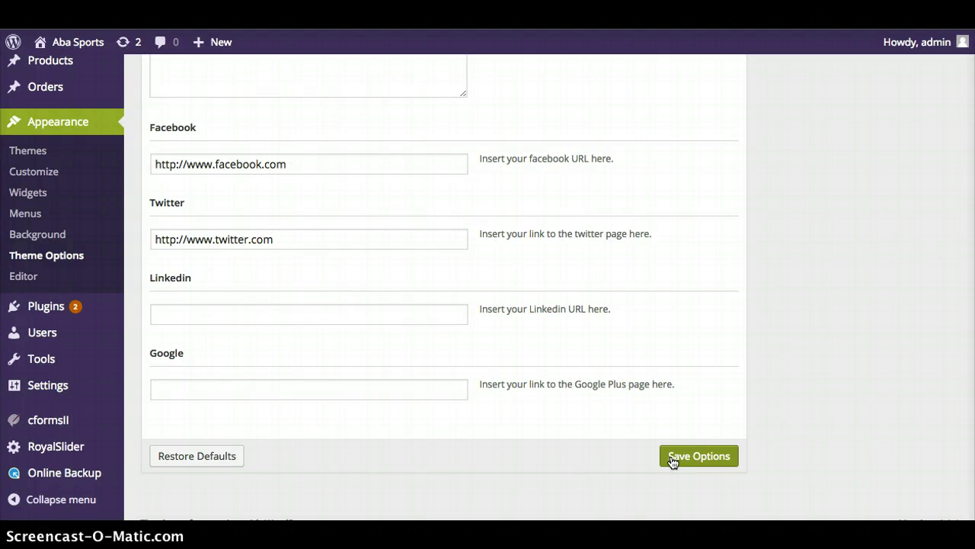
- Open the list of all site pages and look through its entries
scroll(672, 462, up, 13)
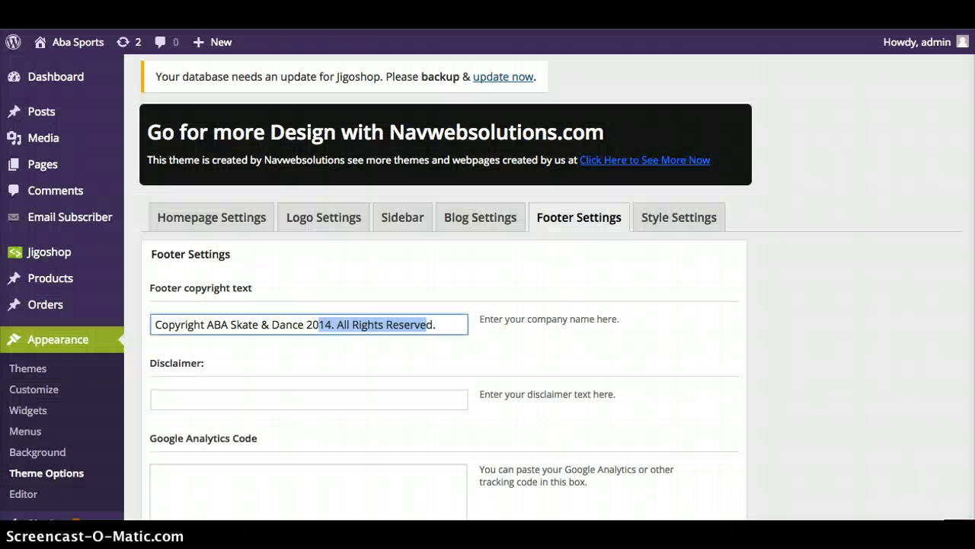
mouse_move(50, 111)
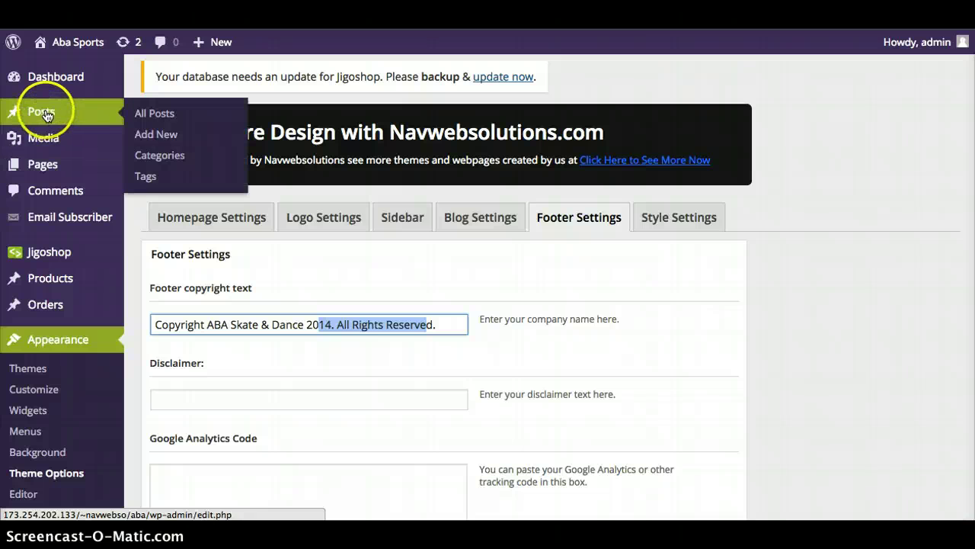
mouse_move(47, 166)
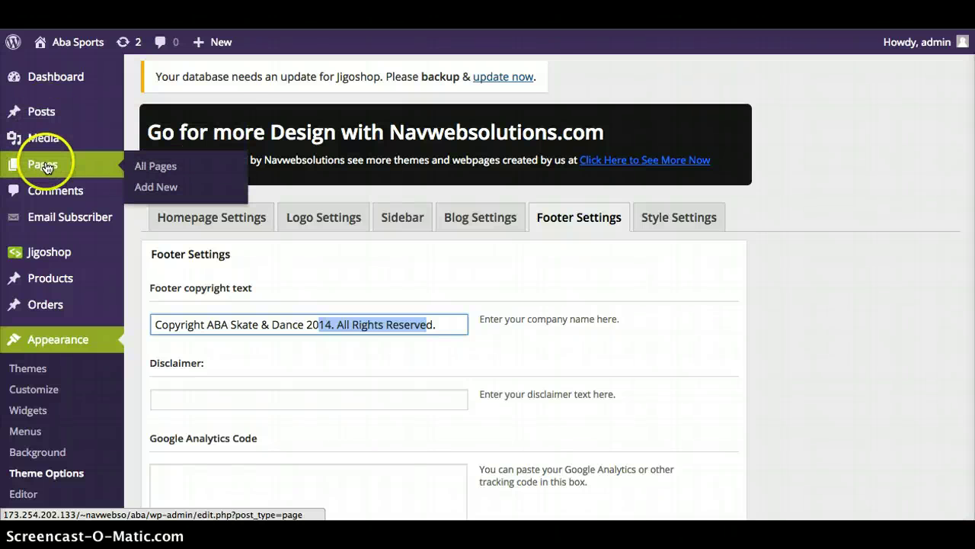
click(162, 167)
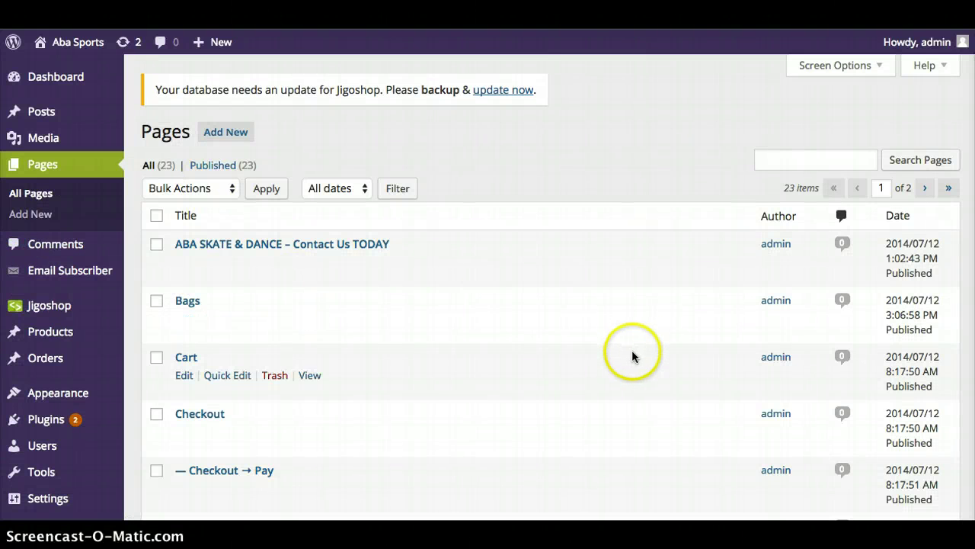
scroll(632, 350, down, 1)
scroll(577, 318, down, 3)
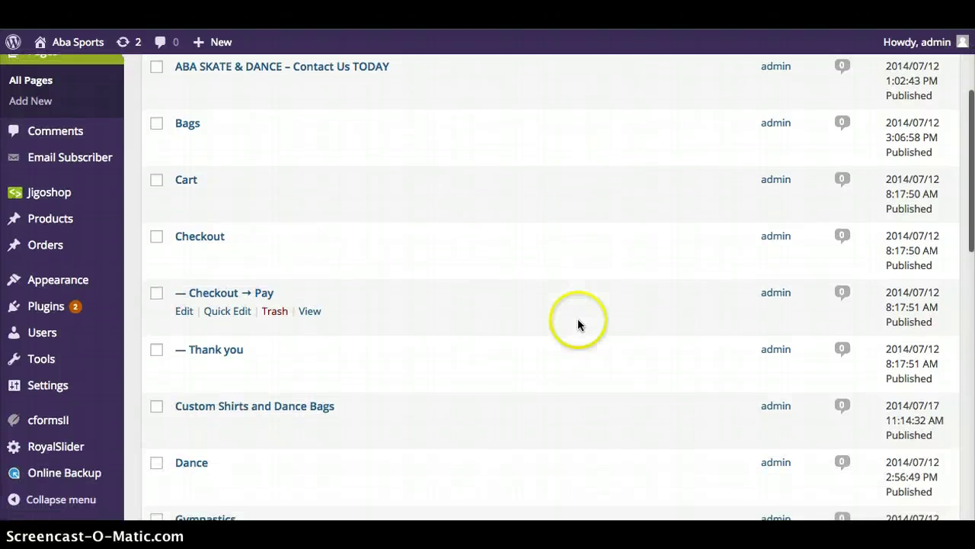
scroll(578, 324, down, 15)
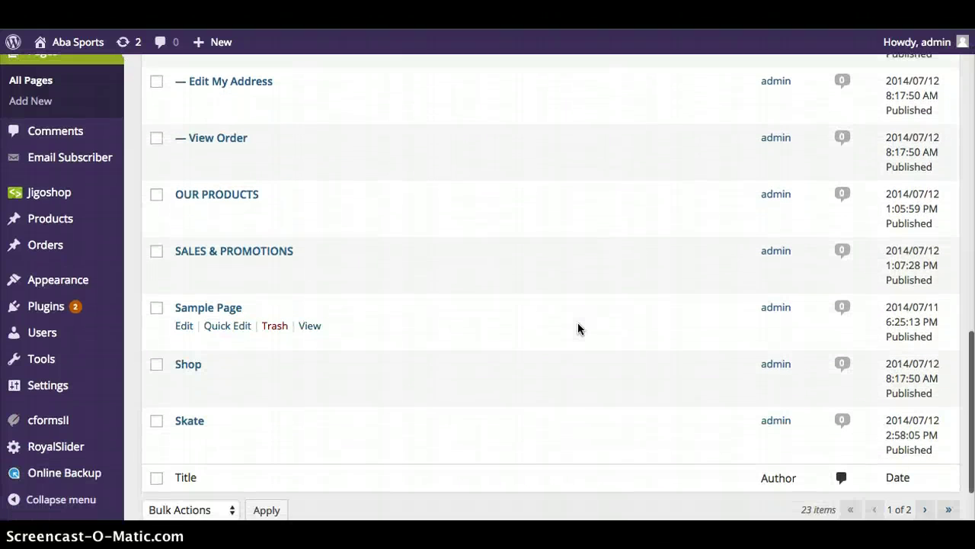
- Go to the second page of the site pages list and open "The ABA SPORTS Difference" for editing
scroll(578, 328, down, 3)
click(789, 431)
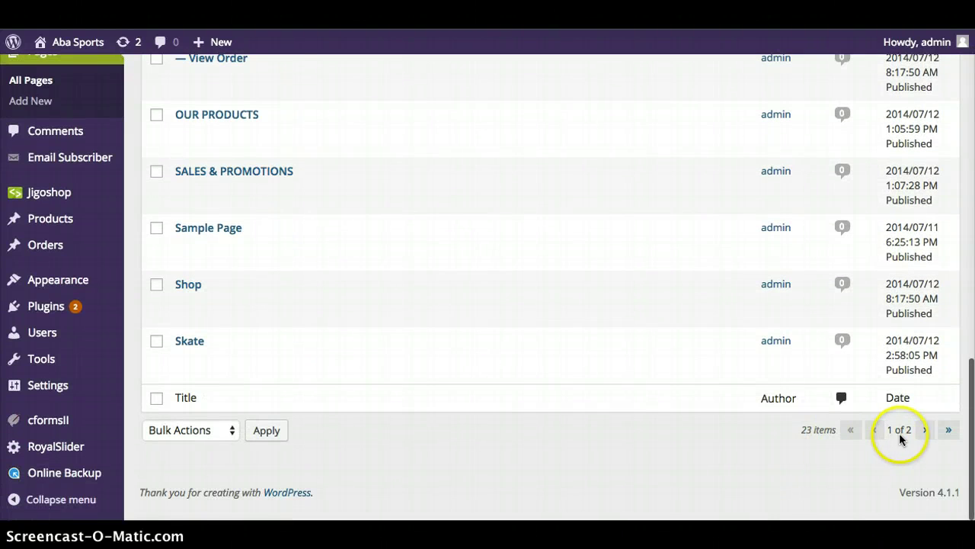
click(925, 431)
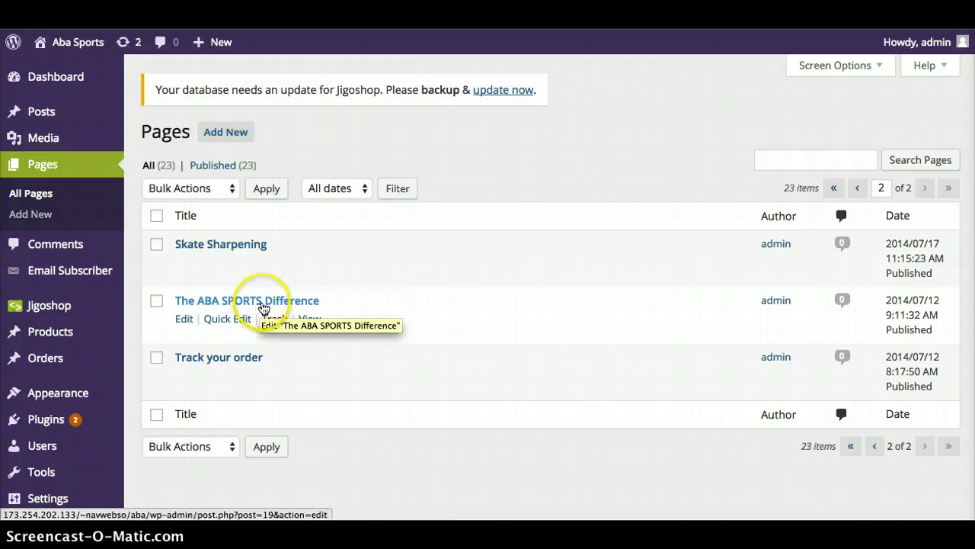
click(277, 302)
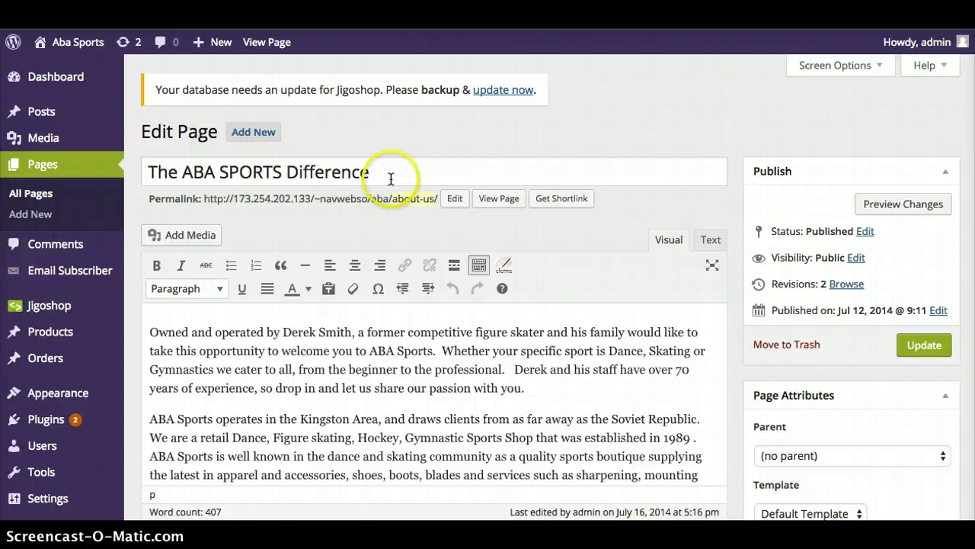
- Compare the edited page's title, "The ABA SPORTS Difference", with the heading on the live About Us page
triple_click(345, 178)
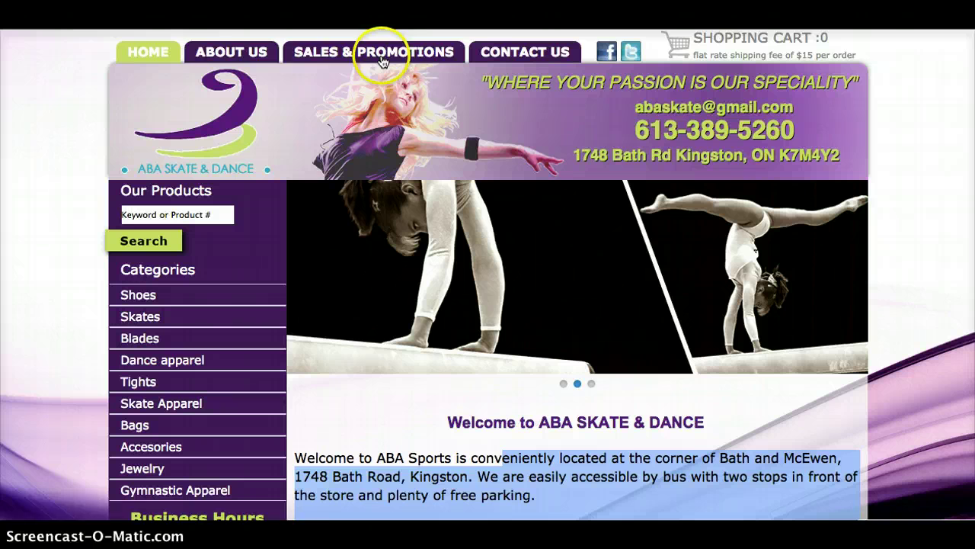
click(239, 51)
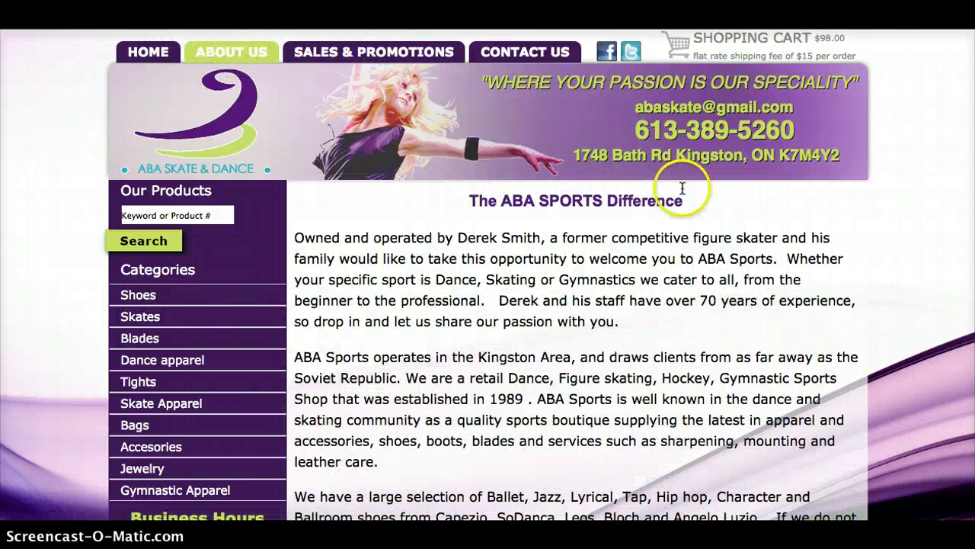
drag(686, 201, 460, 202)
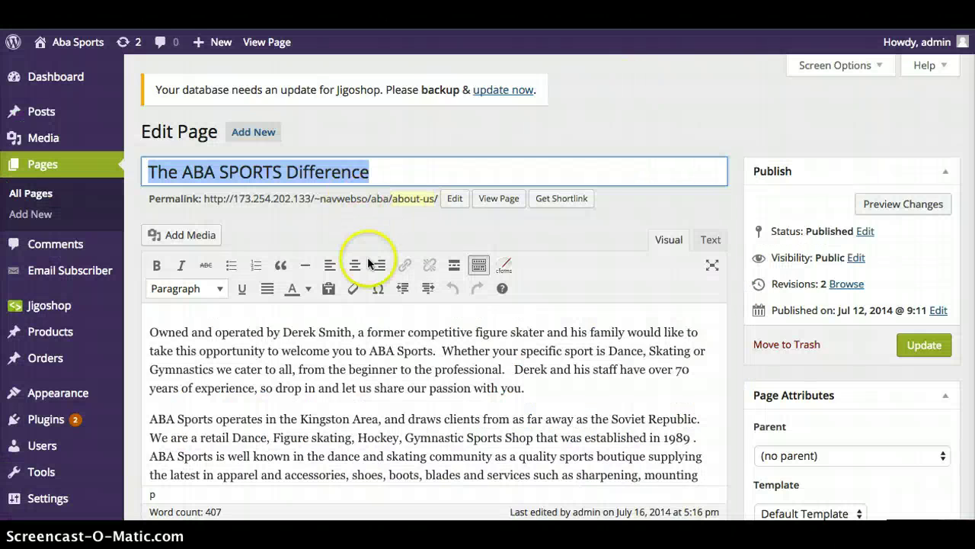
- Review the body text of "The ABA SPORTS Difference" in the editor, down to the ABA Sports Staff section
scroll(328, 397, down, 4)
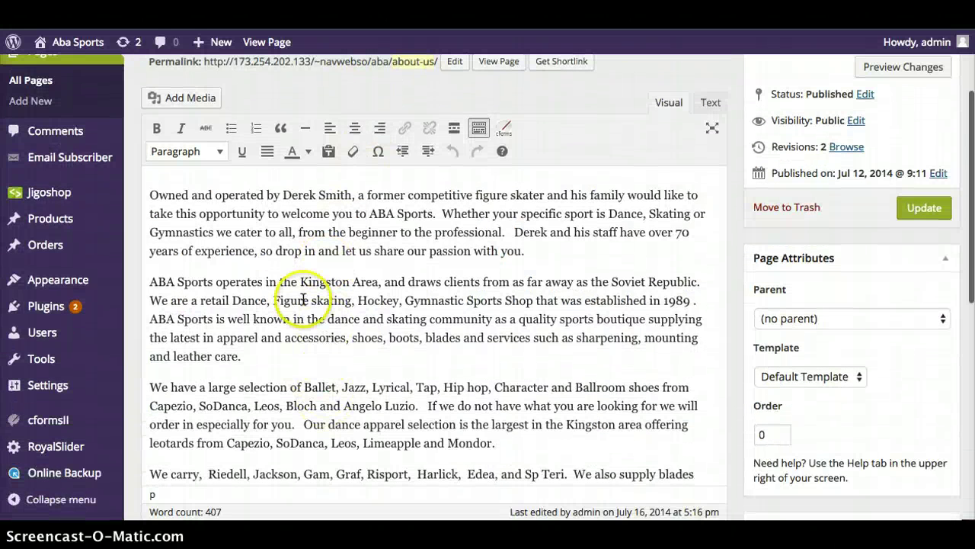
drag(303, 297, 301, 211)
scroll(309, 392, down, 5)
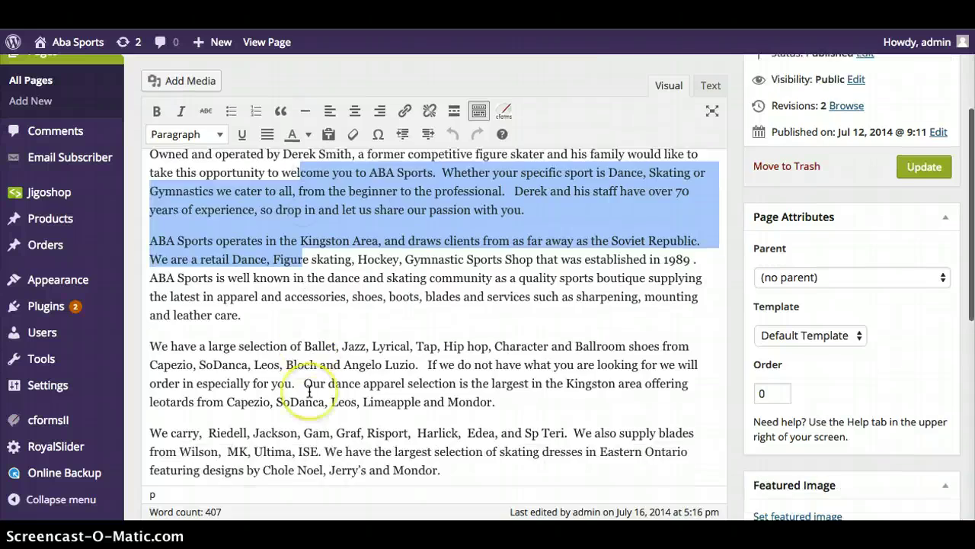
scroll(309, 392, down, 3)
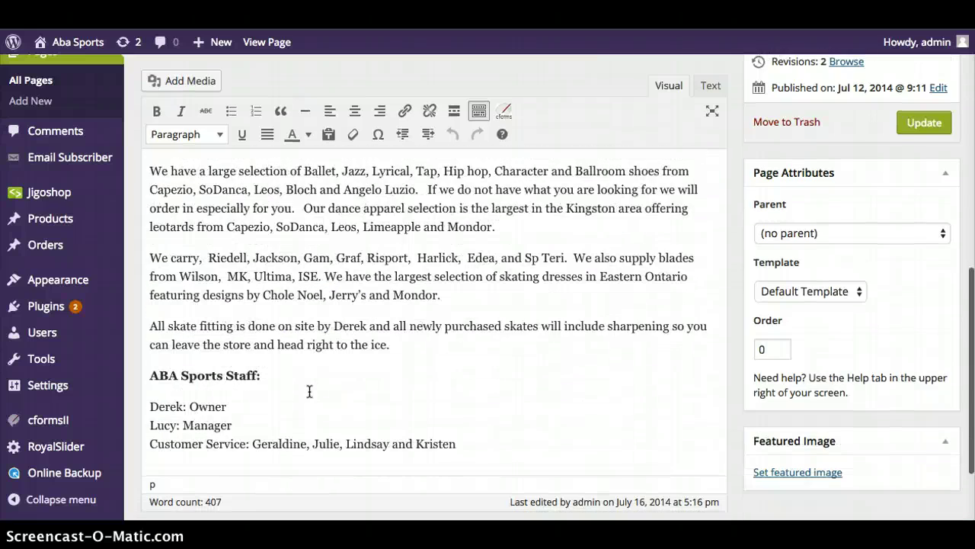
click(515, 287)
scroll(838, 156, up, 4)
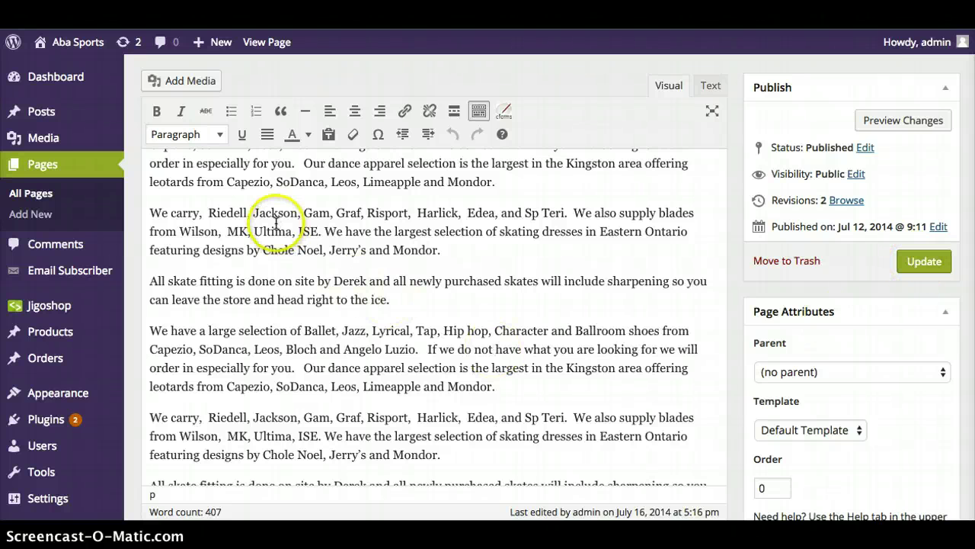
- Return to the list of all pages and open the SALES & PROMOTIONS page for editing
mouse_move(61, 156)
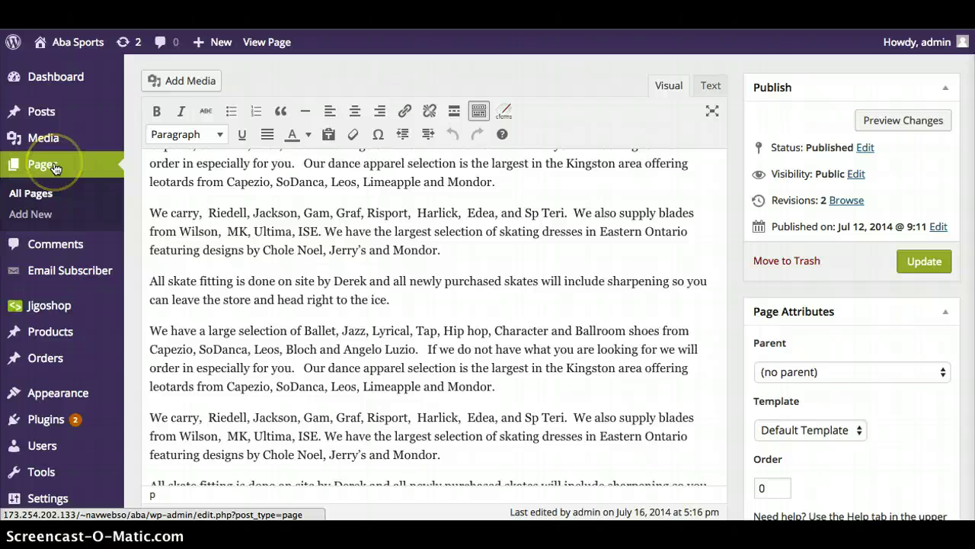
click(37, 195)
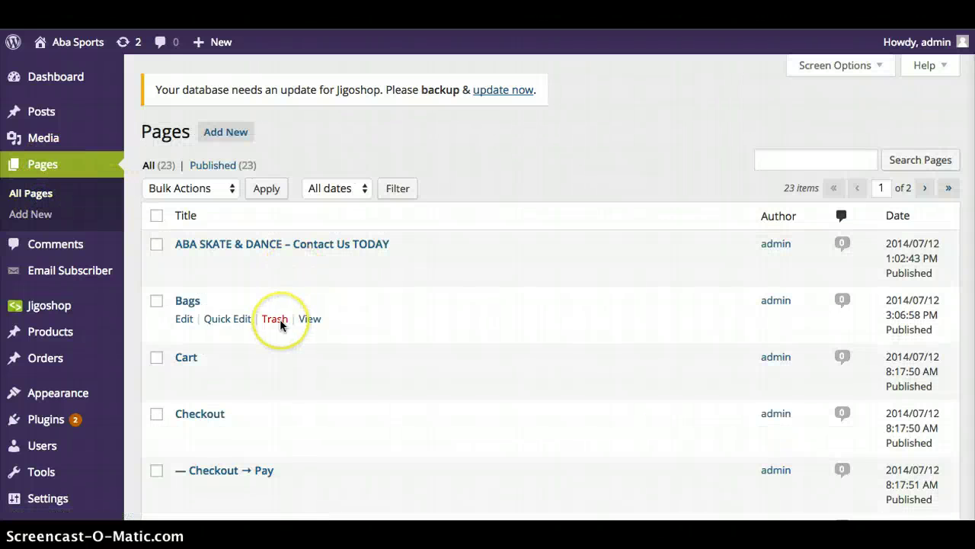
scroll(280, 324, down, 3)
scroll(279, 324, down, 10)
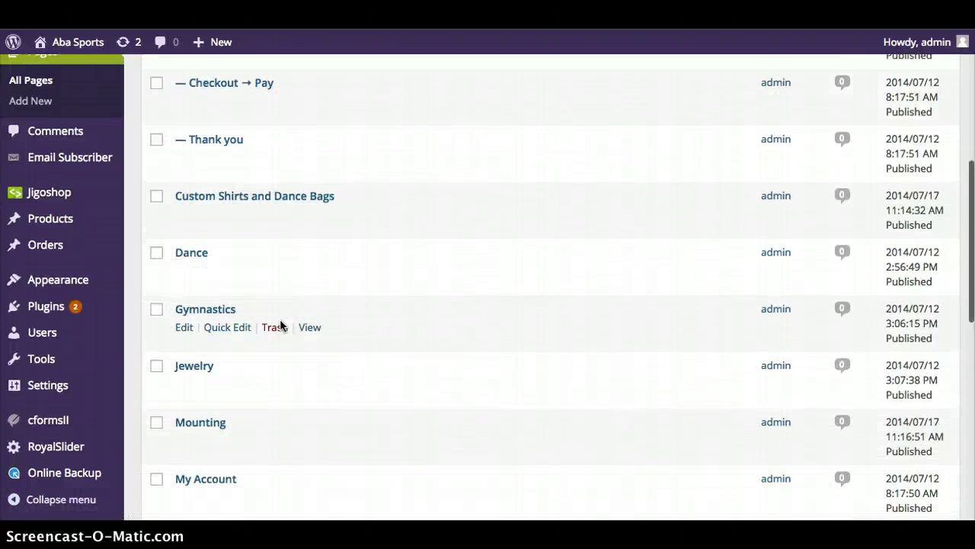
scroll(280, 324, down, 10)
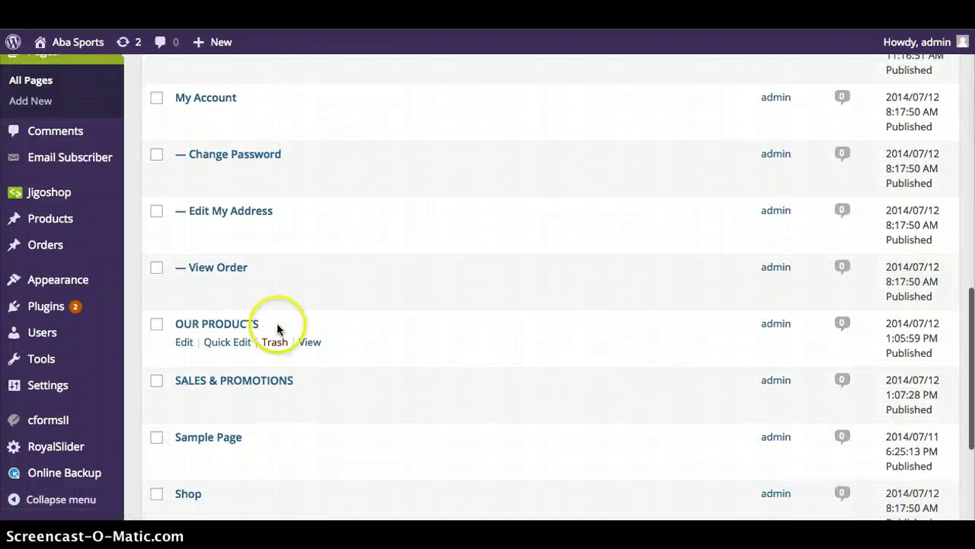
click(255, 381)
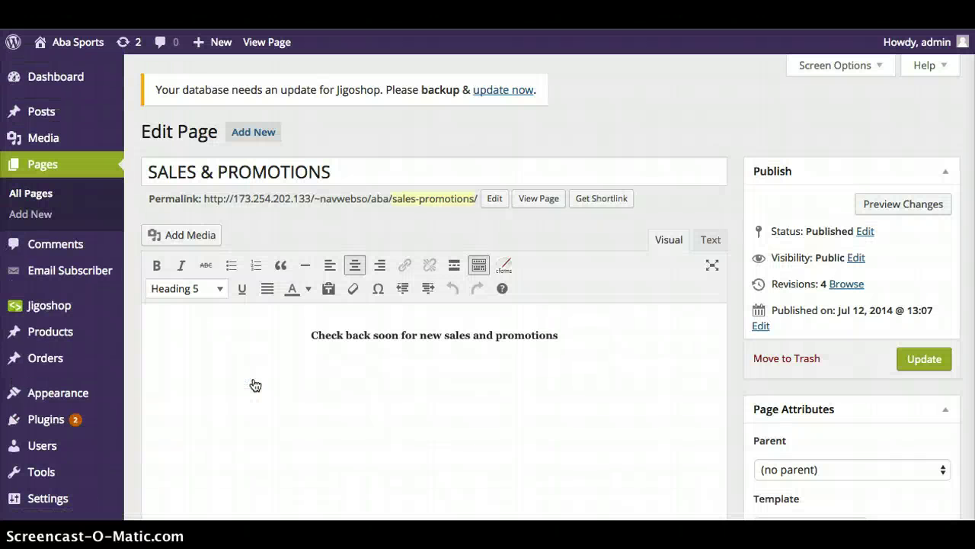
- Compare the "Check back soon for new sales and promotions" line with the live page, and examine its heading style and text colour options
drag(309, 336, 572, 351)
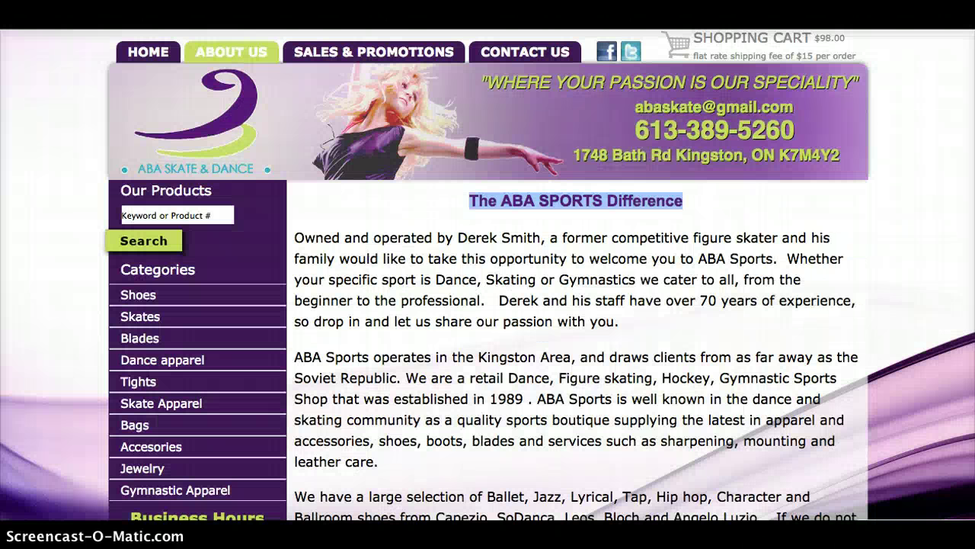
click(432, 54)
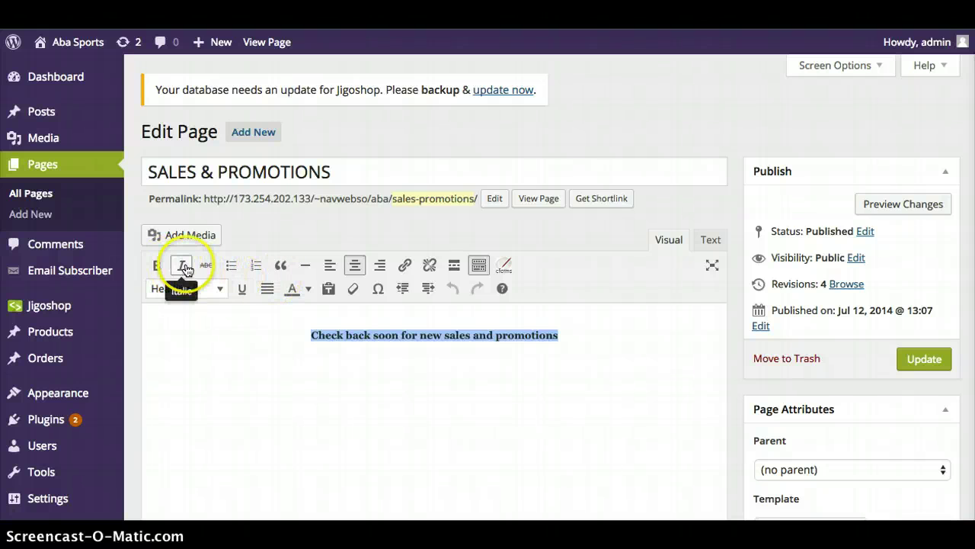
click(220, 288)
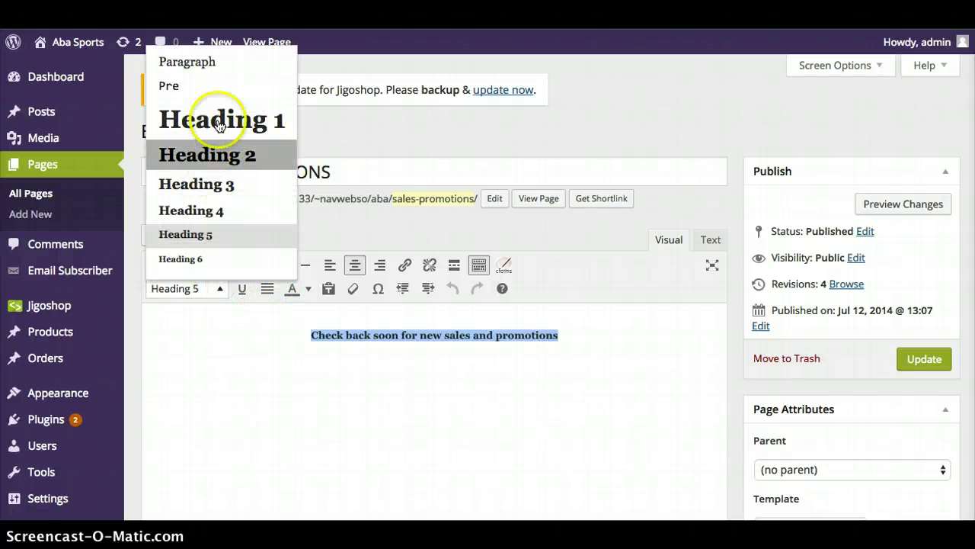
click(308, 291)
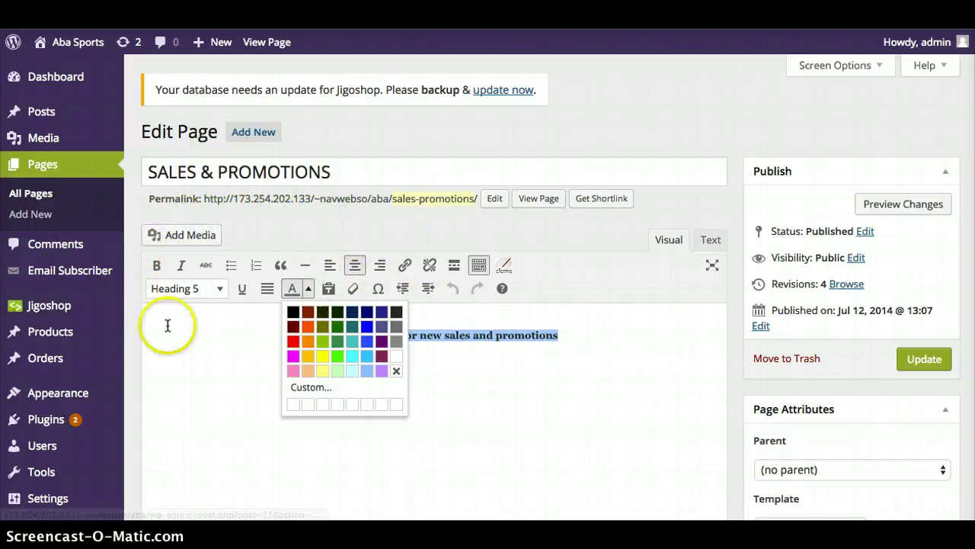
click(196, 349)
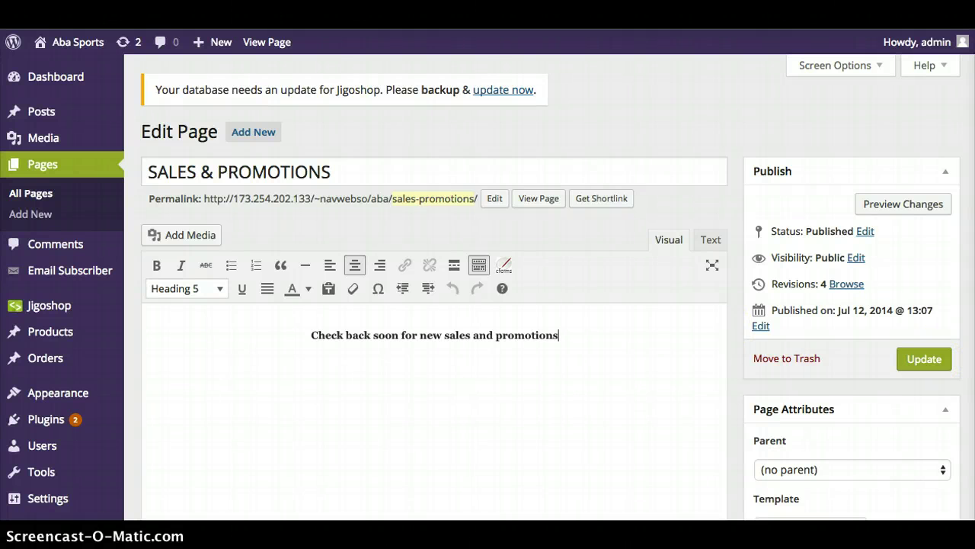
- View the live Contact Us page, examining its introductory line and the contact form fields
key(ctrl+Tab)
click(529, 53)
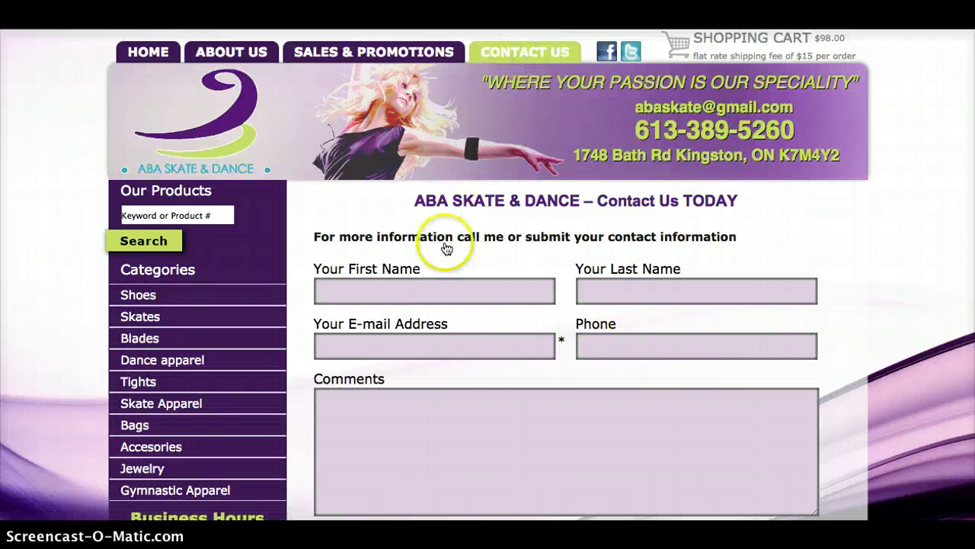
double_click(514, 237)
drag(425, 234, 382, 230)
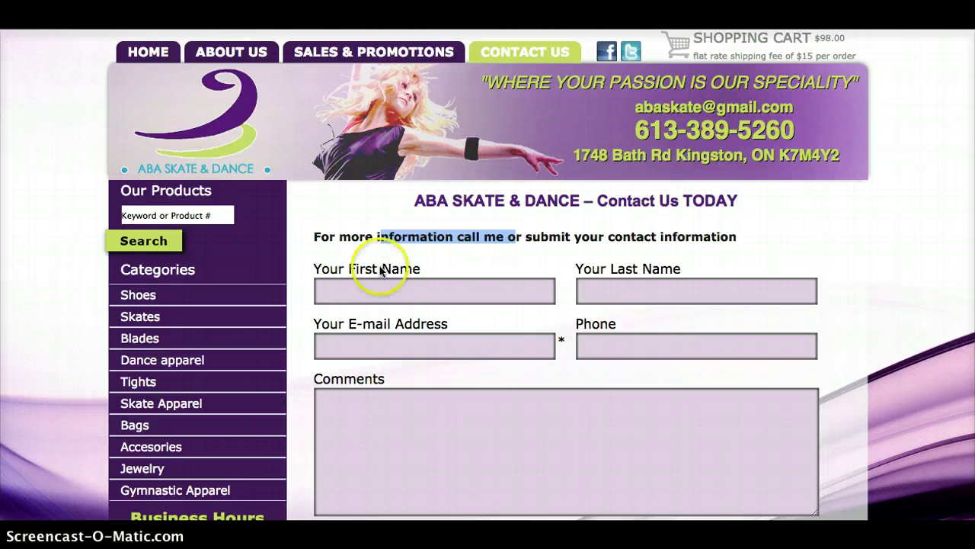
scroll(371, 280, down, 5)
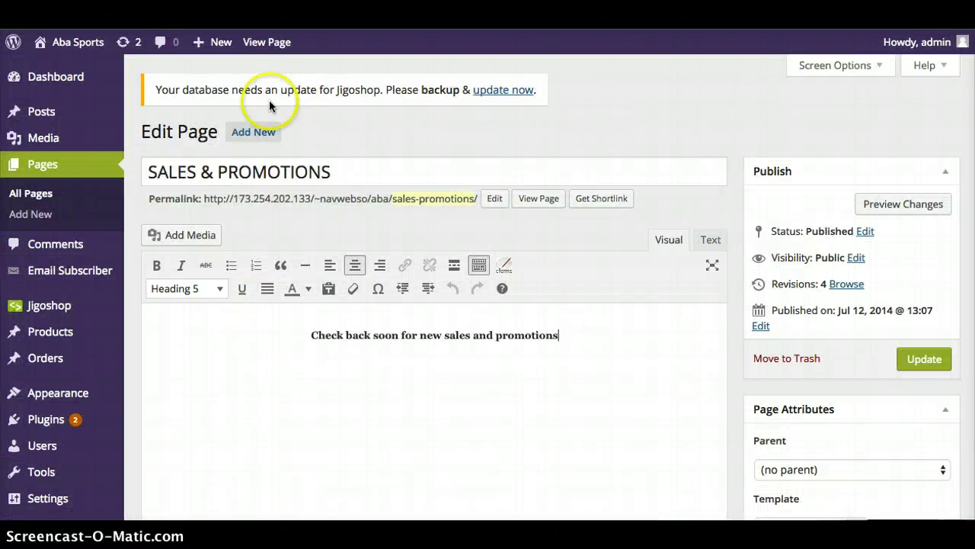
- Open the "ABA SKATE & DANCE – Contact Us TODAY" page for editing and examine its introductory line and update option
click(45, 171)
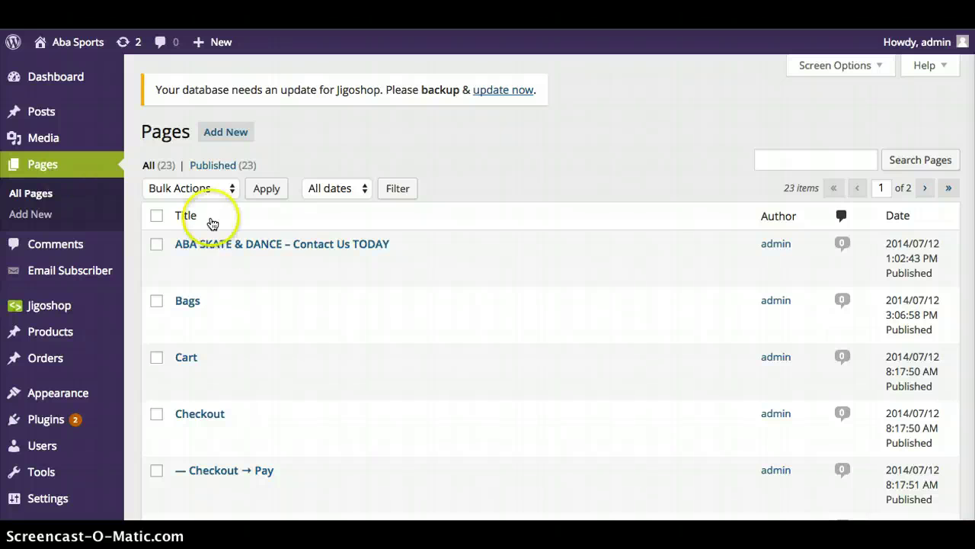
mouse_move(292, 263)
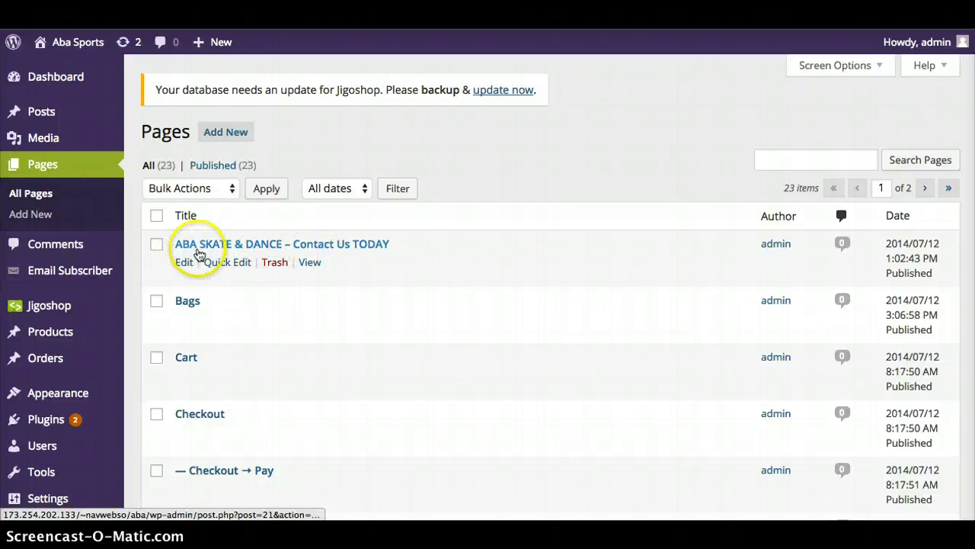
click(289, 244)
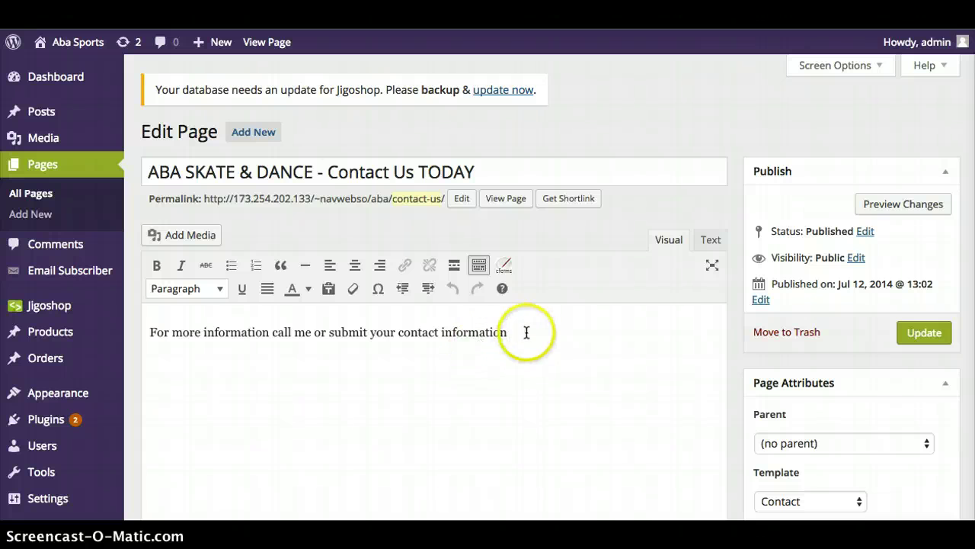
drag(526, 333, 154, 335)
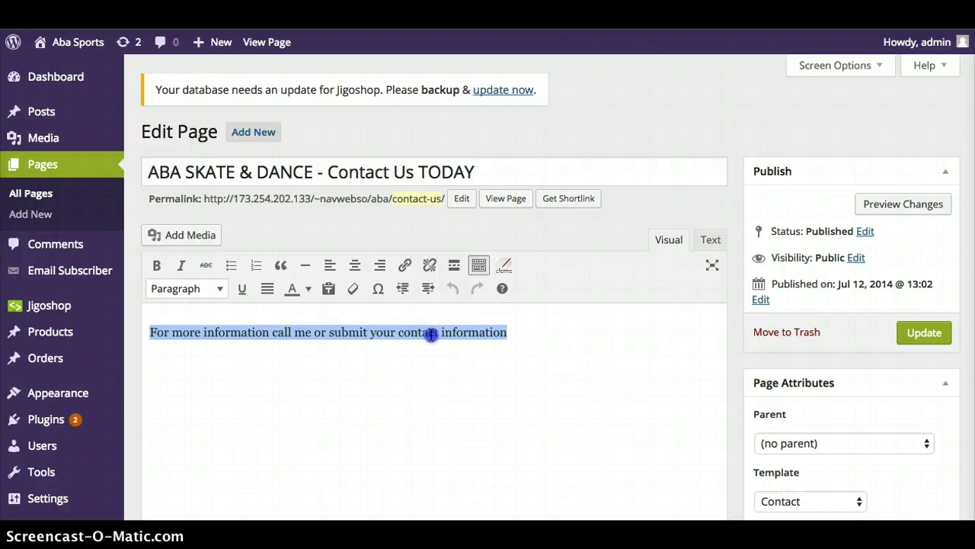
drag(436, 332, 363, 333)
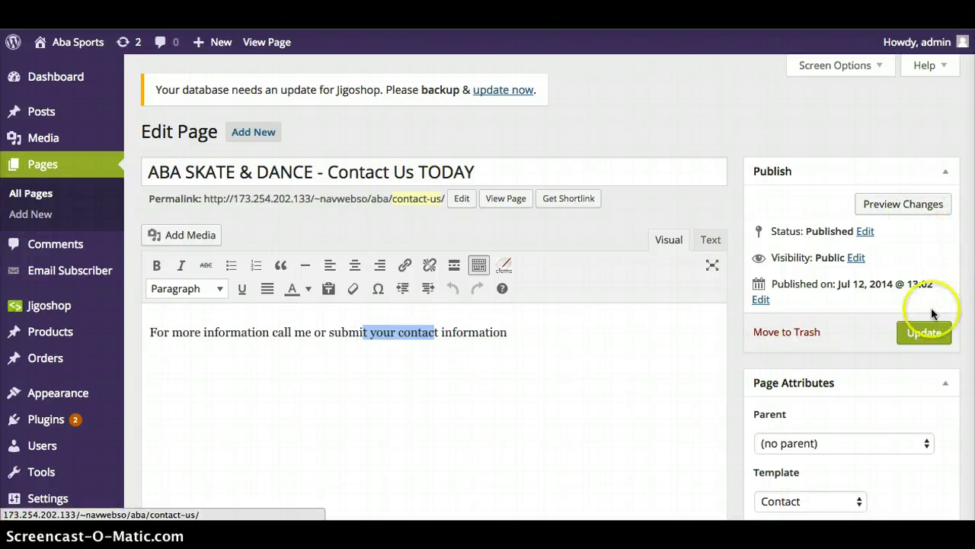
click(925, 340)
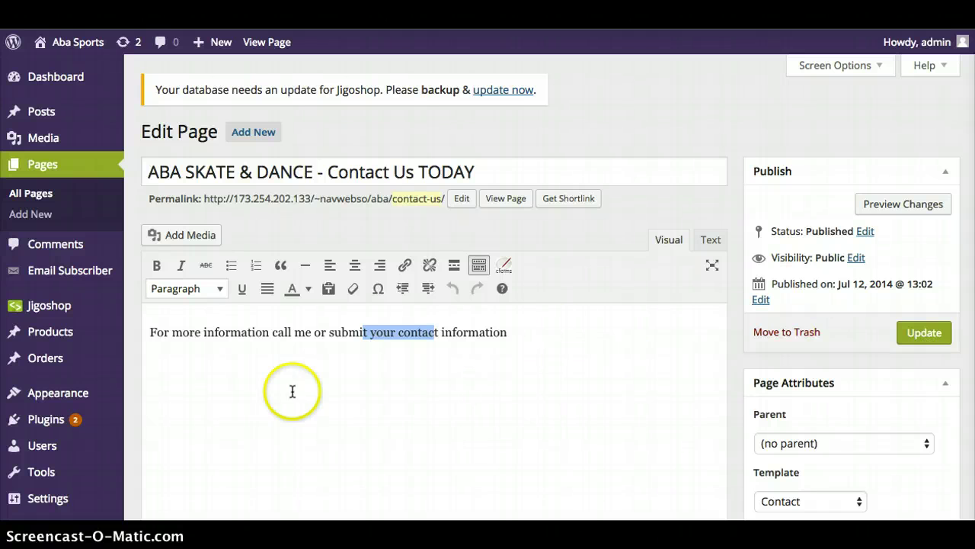
- Open the cformsII form settings for the contact form
mouse_move(100, 375)
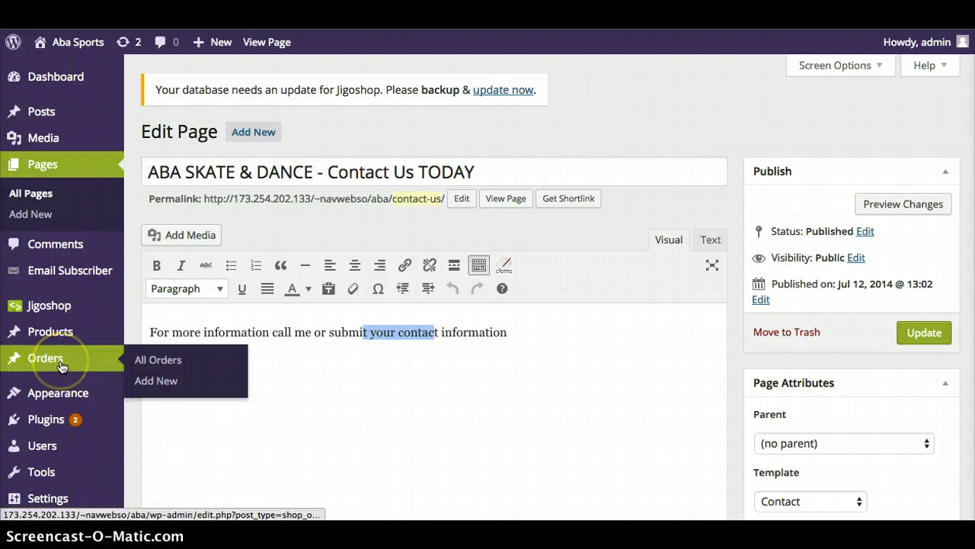
scroll(62, 366, down, 5)
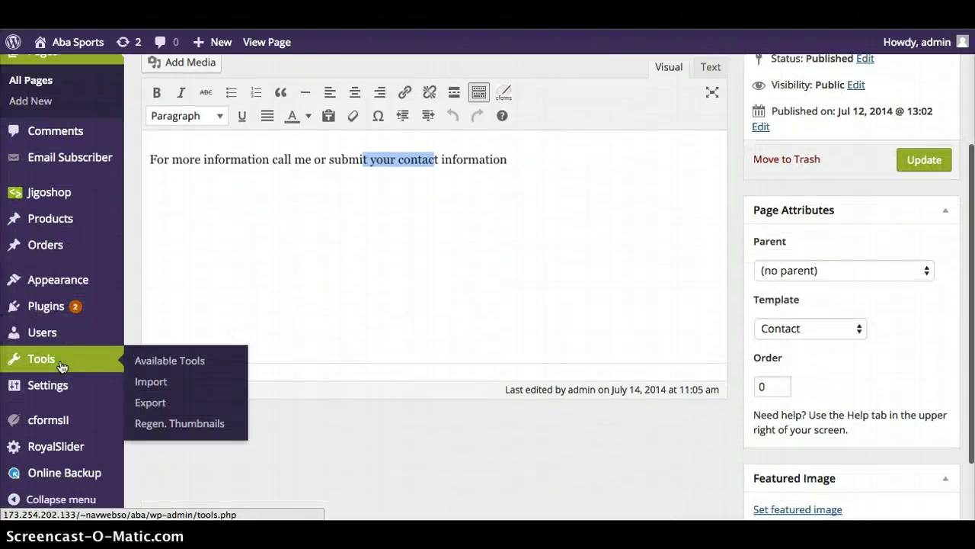
scroll(62, 367, down, 2)
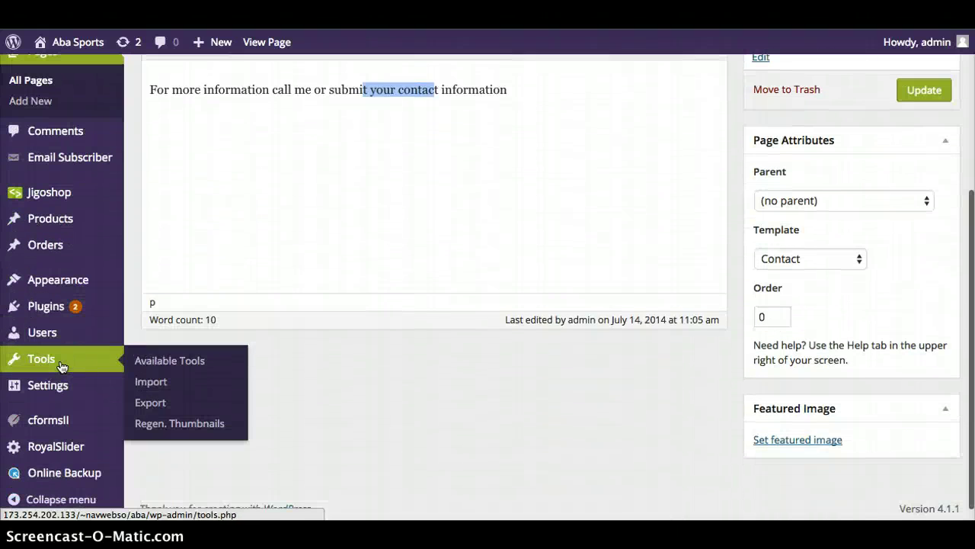
click(32, 424)
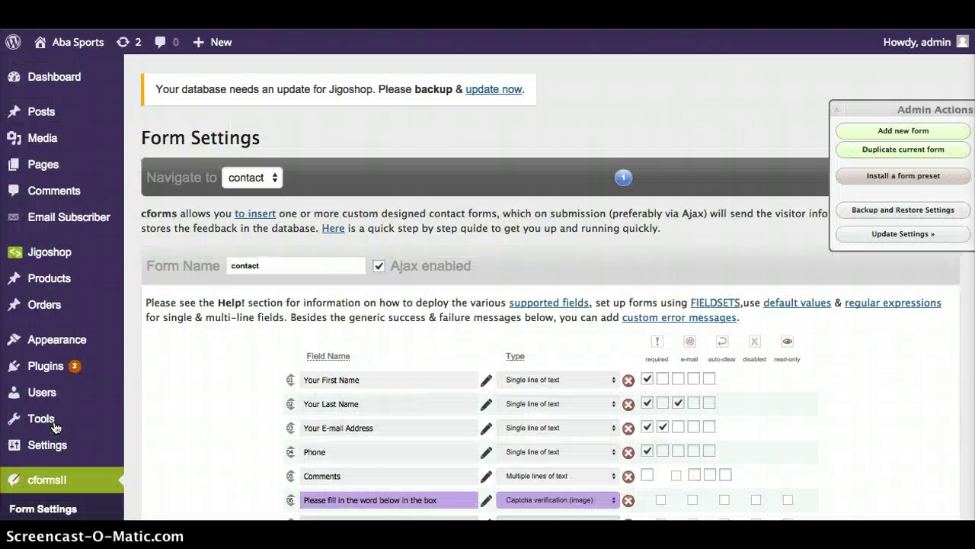
- Examine the contact form's field names and compare "Your First Name" with its label on the live Contact Us page
click(234, 397)
scroll(234, 401, down, 5)
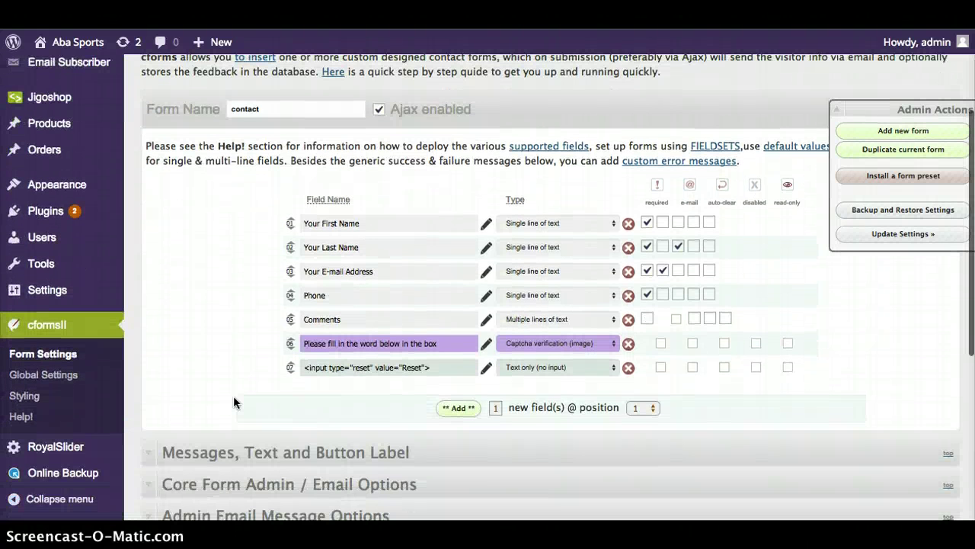
click(373, 222)
drag(373, 222, 303, 221)
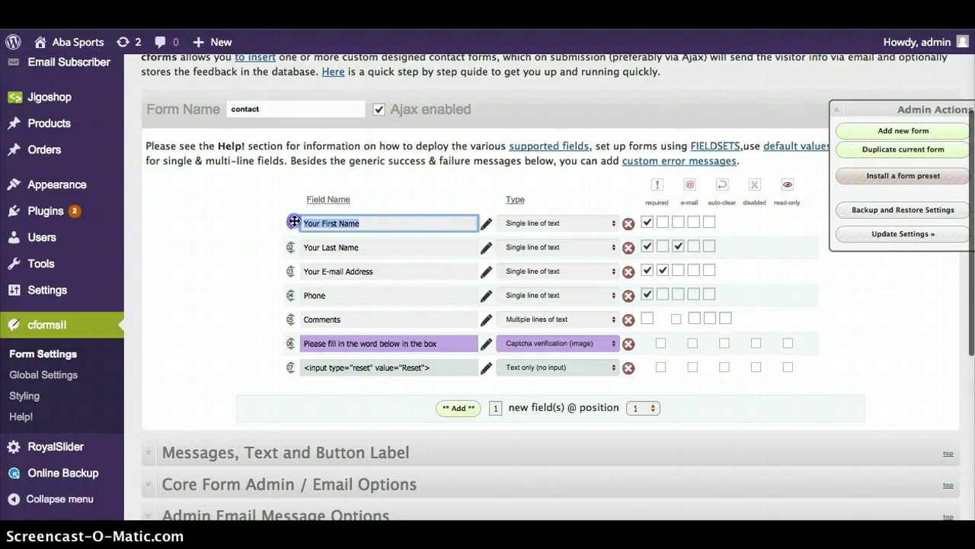
click(363, 247)
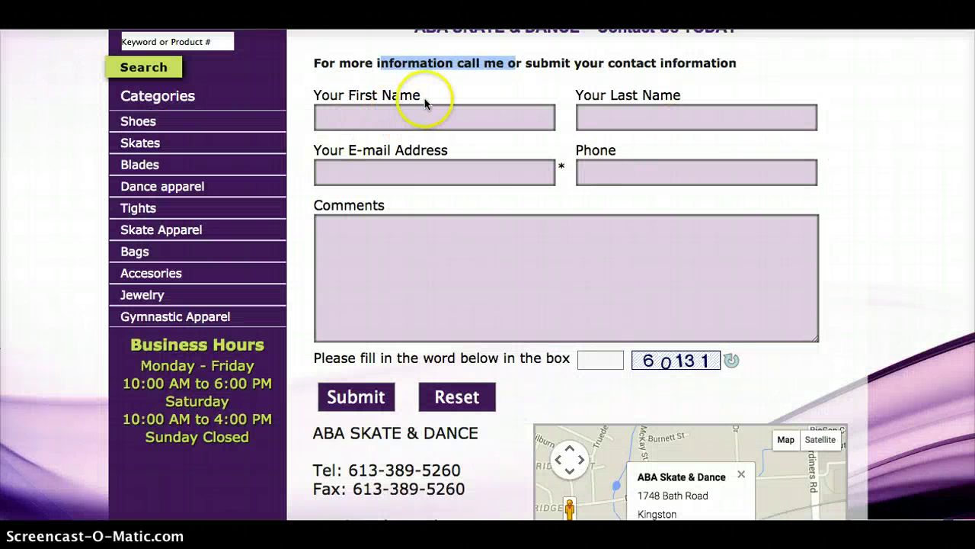
drag(422, 96, 374, 96)
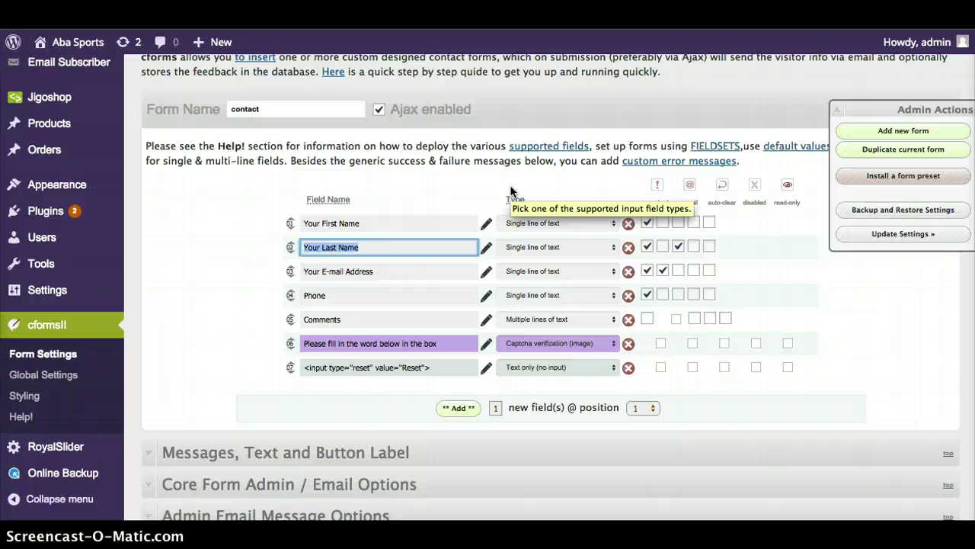
- Rename the contact form's first field as "Your First Names" and update the form settings
click(371, 222)
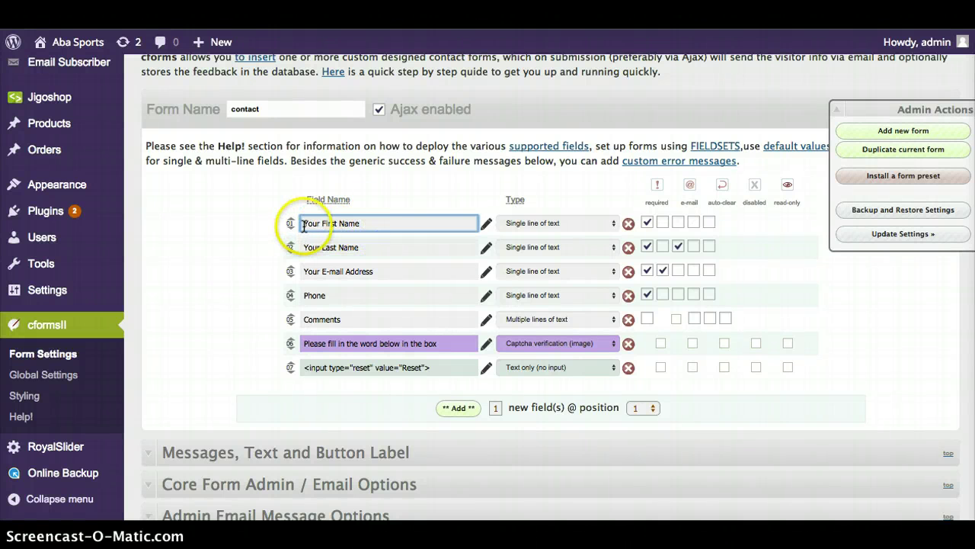
text(s)
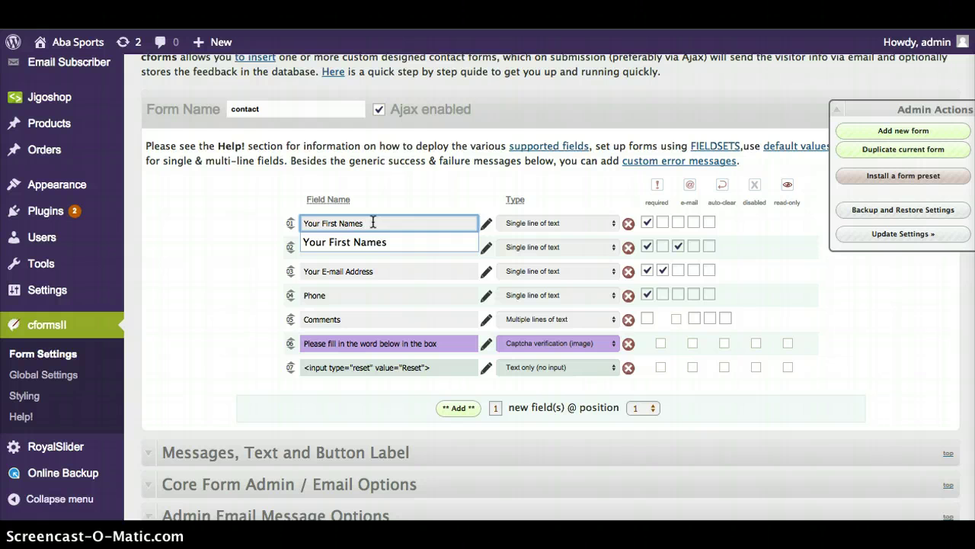
click(426, 190)
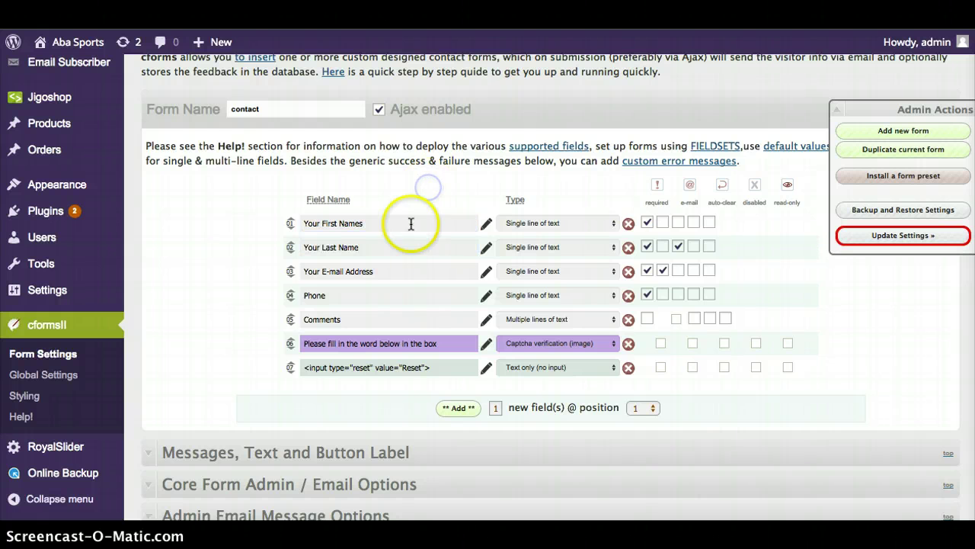
click(933, 109)
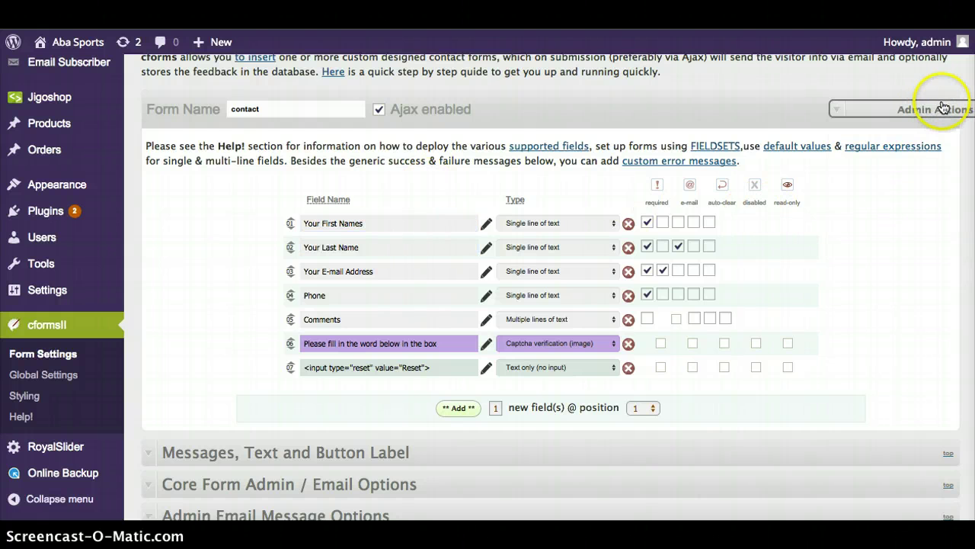
click(947, 110)
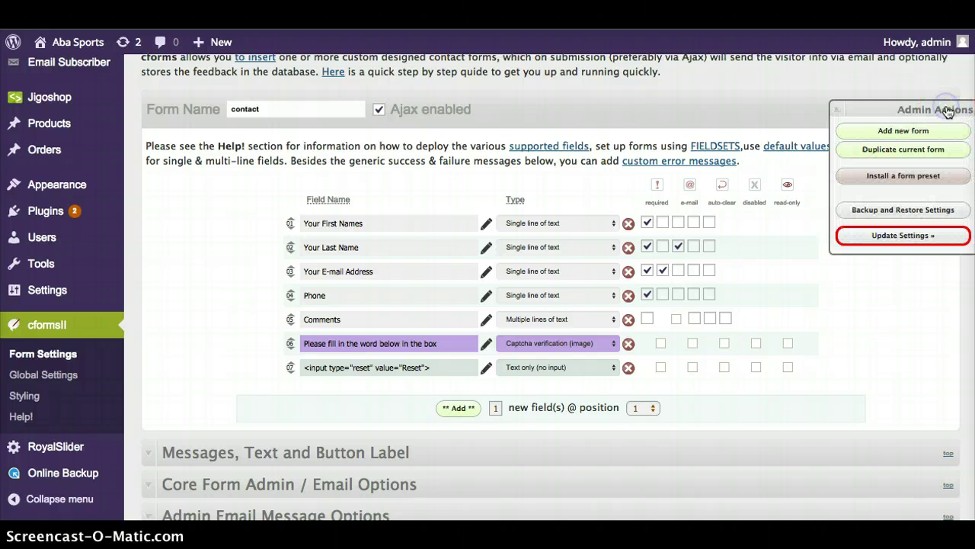
click(890, 236)
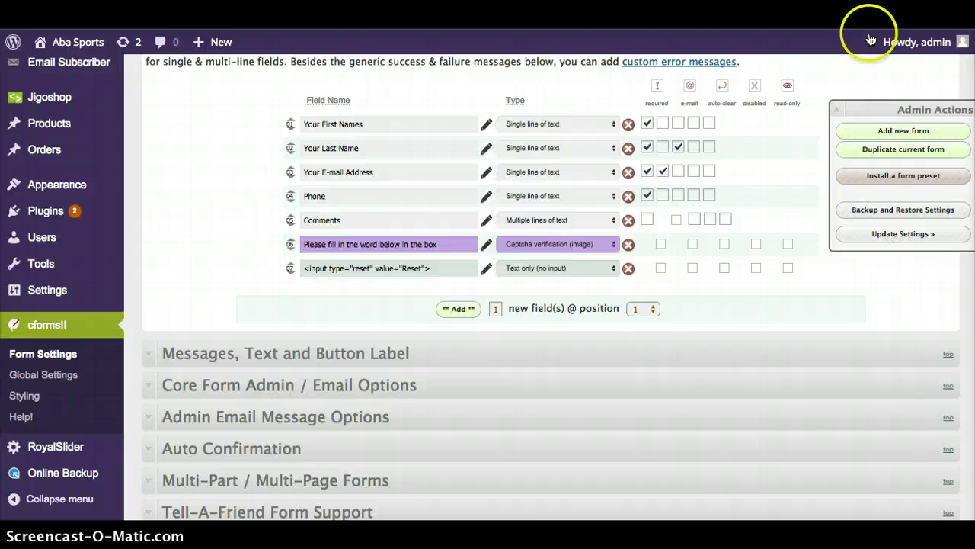
- Reload the live Contact Us page and check the label of the first name field
key(ctrl+Tab)
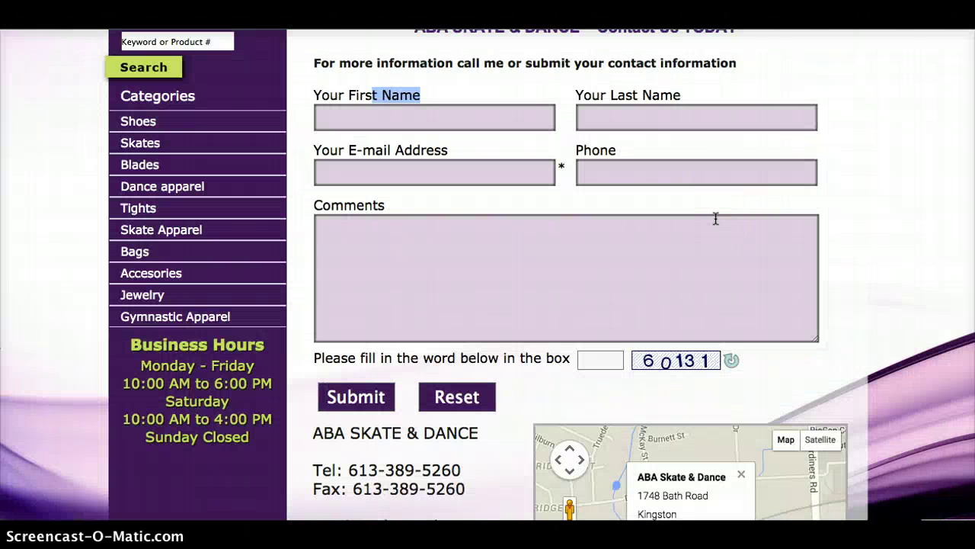
key(super+r)
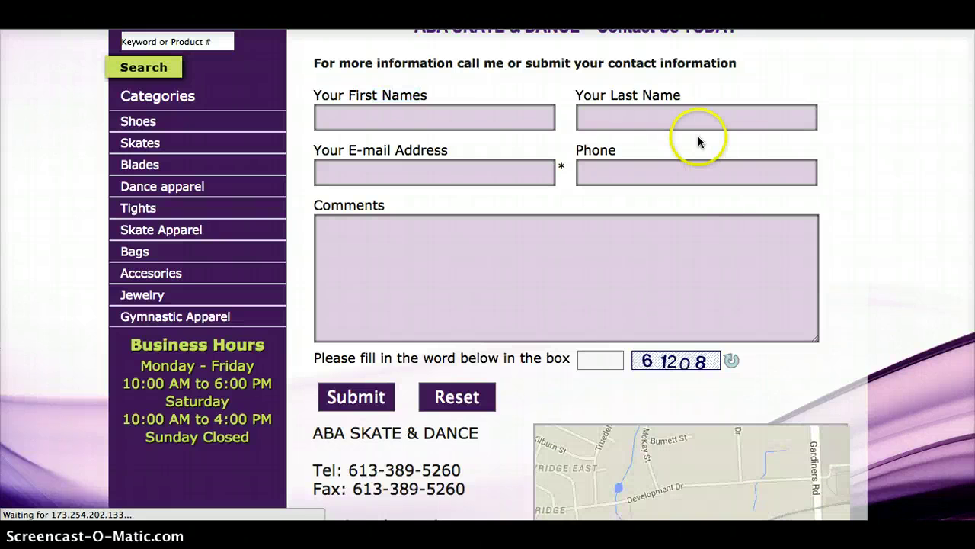
click(420, 97)
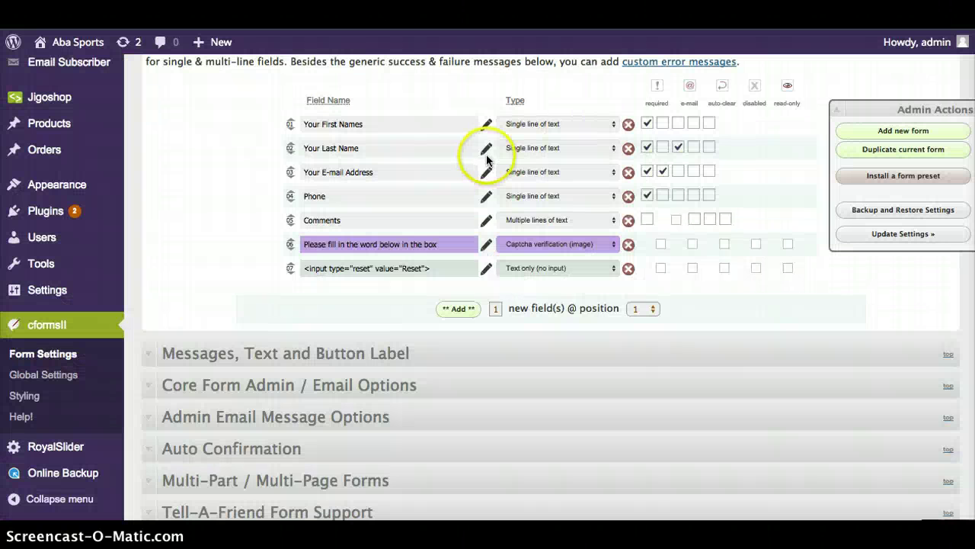
- Restore the contact form's first field name to "Your First Name" and update the form settings
click(370, 120)
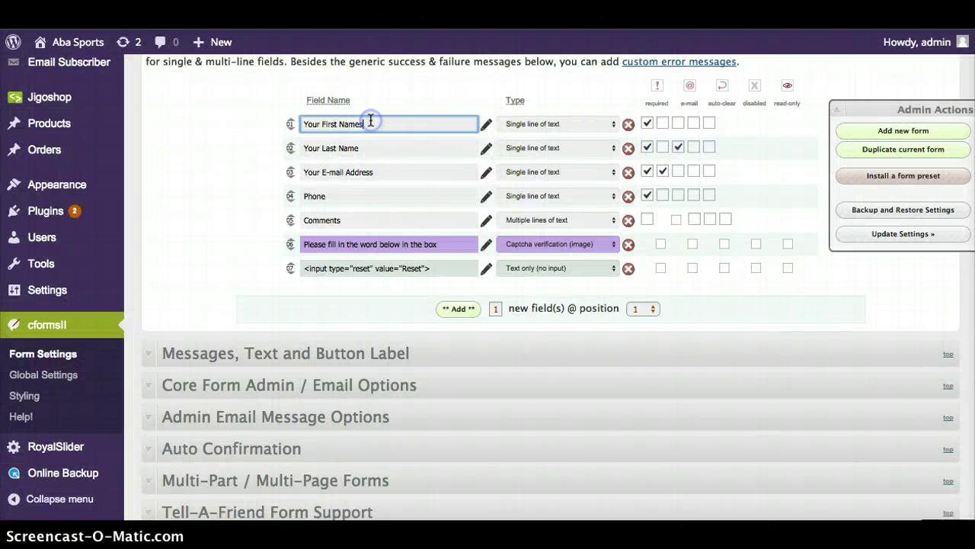
key(BackSpace)
click(928, 238)
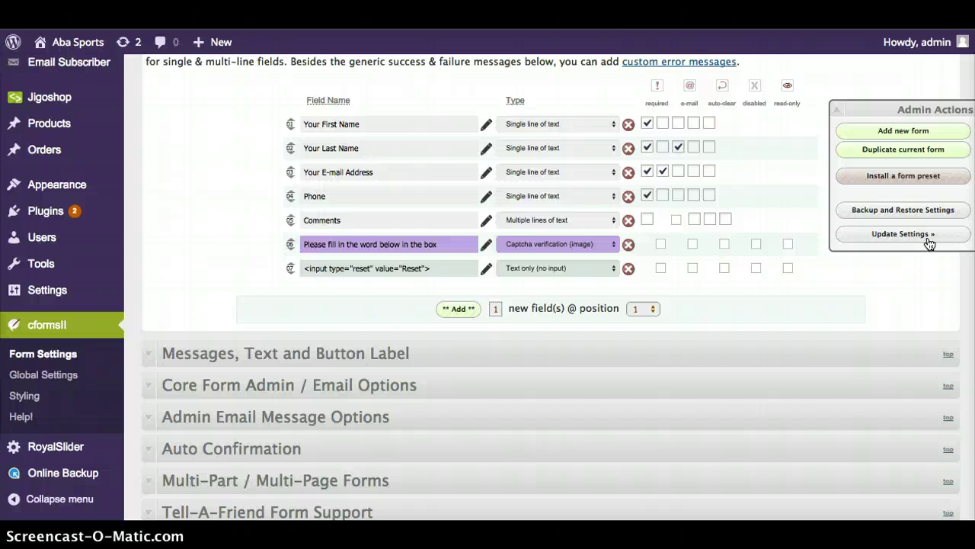
- Expand the contact form's Auto Confirmation section and examine its activation option
scroll(381, 354, down, 1)
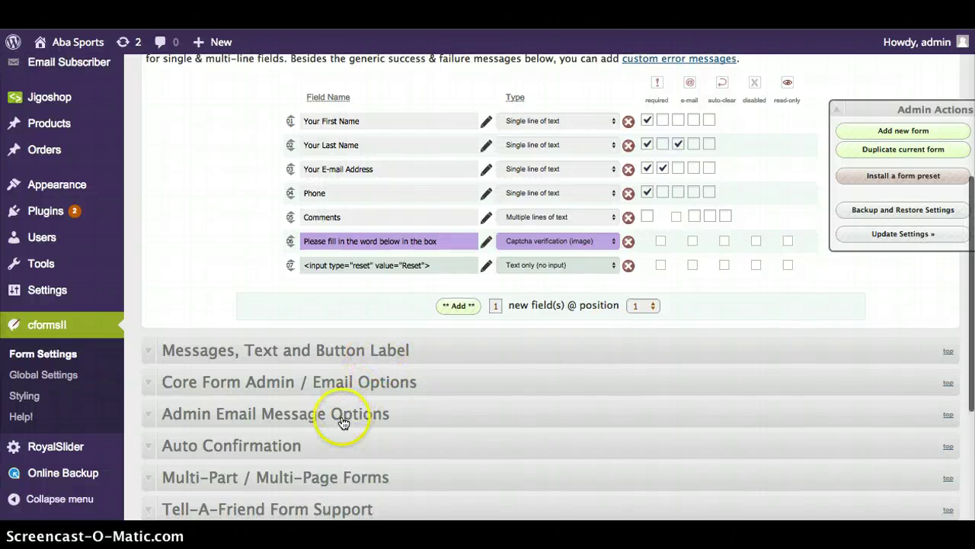
click(337, 444)
scroll(338, 441, down, 4)
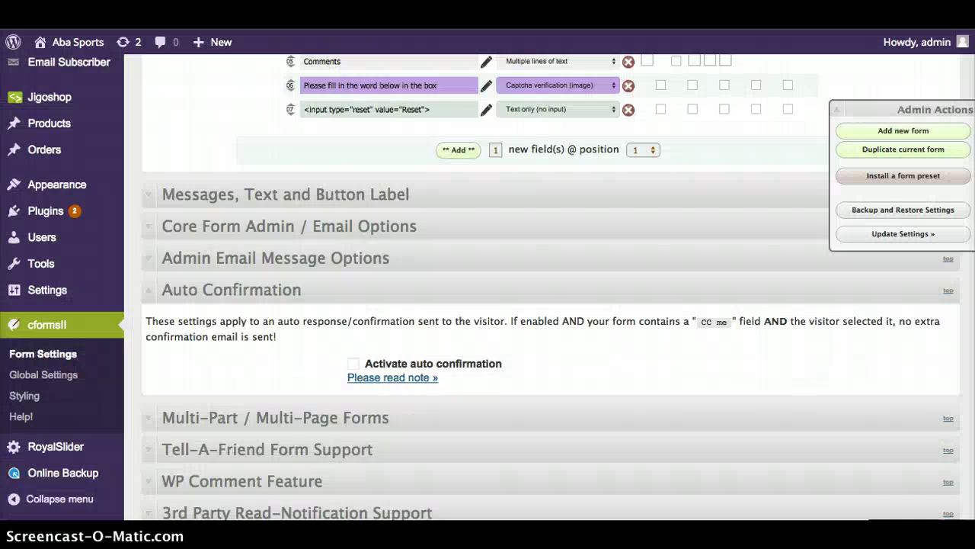
scroll(203, 236, up, 5)
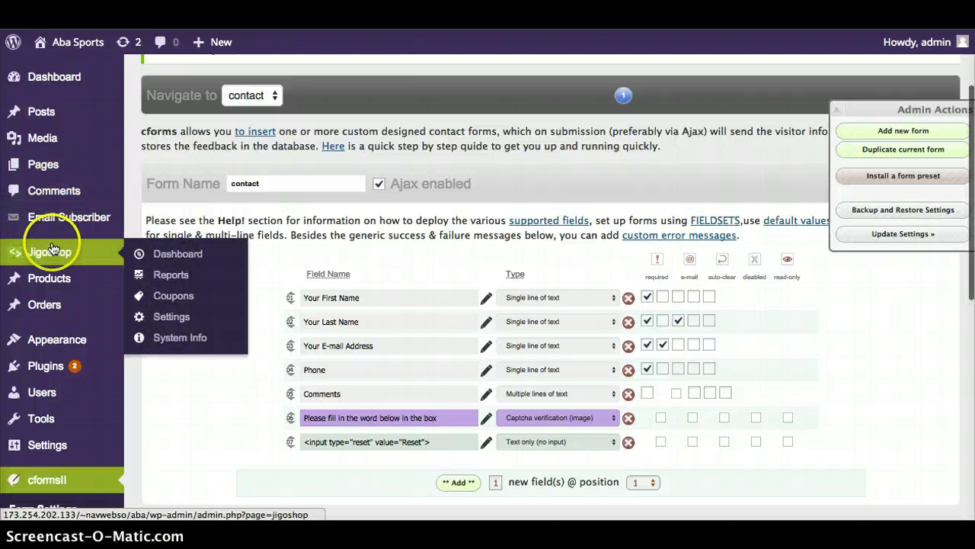
- Open the Jigoshop dashboard and examine its shop content summary and monthly report
mouse_move(53, 158)
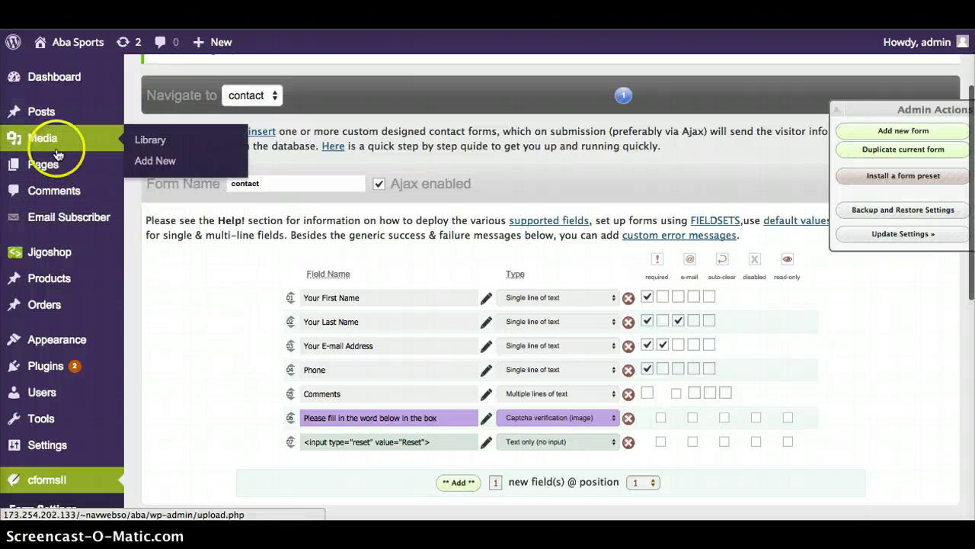
click(49, 257)
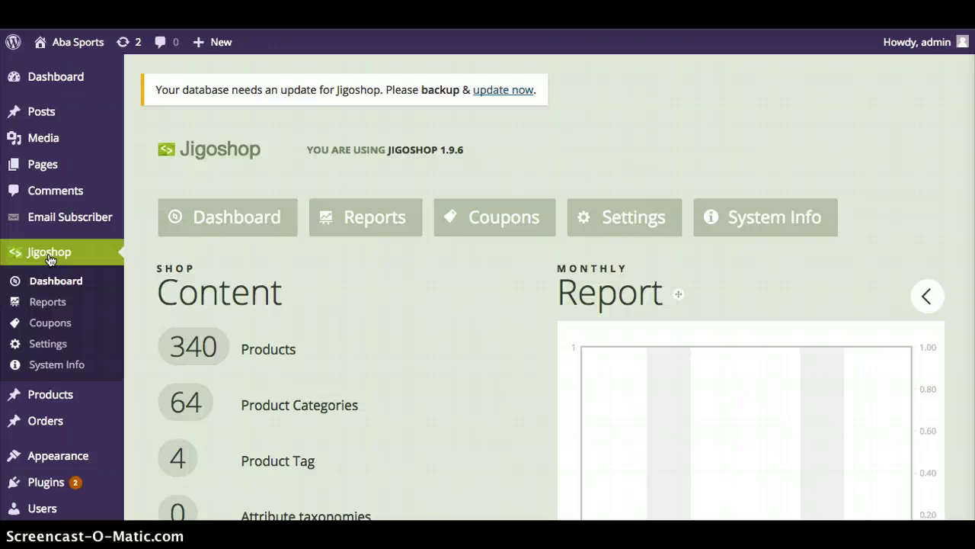
click(194, 339)
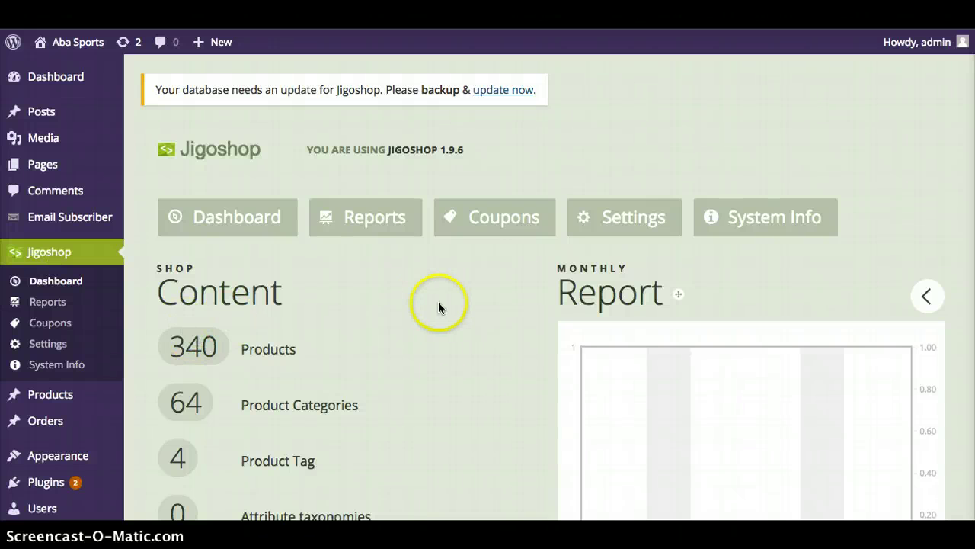
scroll(439, 308, down, 3)
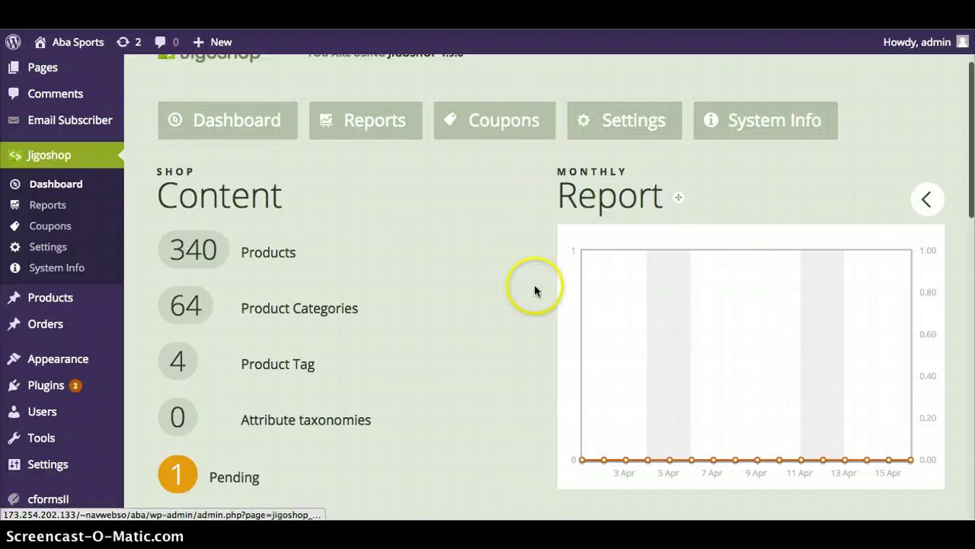
scroll(375, 271, up, 3)
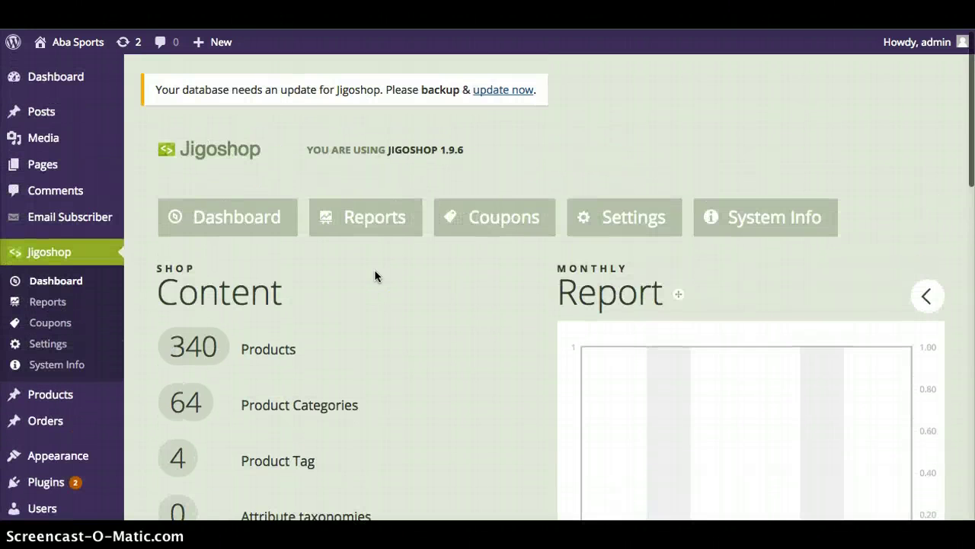
scroll(374, 271, down, 4)
scroll(375, 276, down, 1)
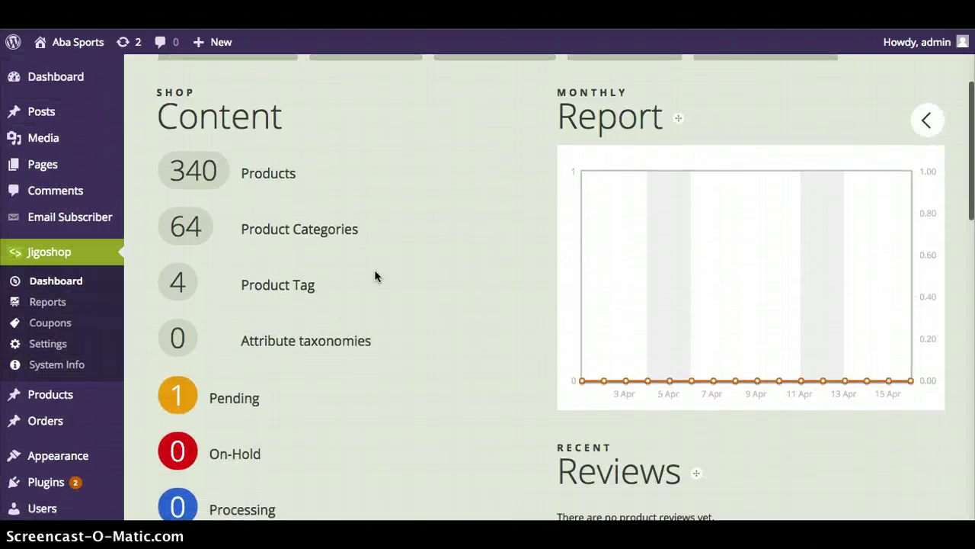
scroll(374, 276, up, 3)
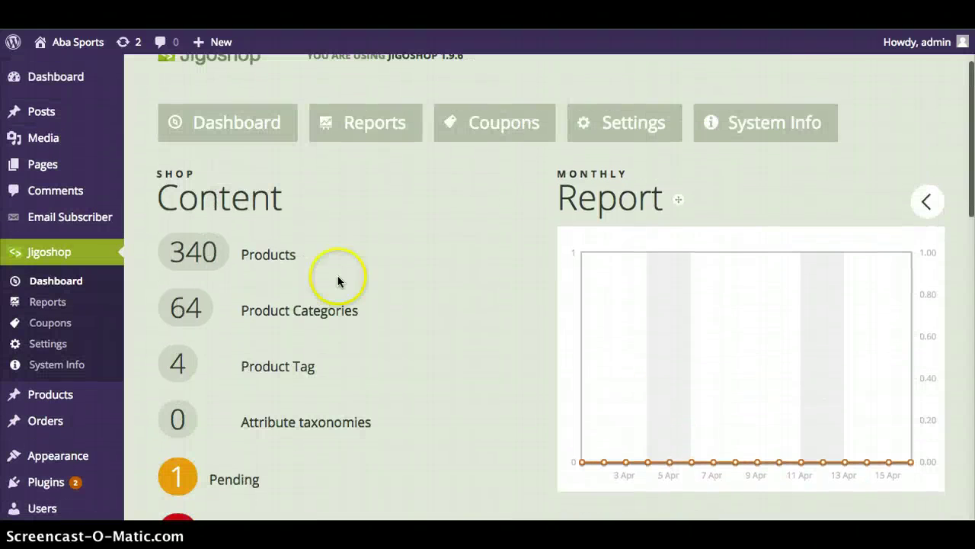
- Open the list of all shop products, and view the Ballet category under Shoes on the live site
click(204, 261)
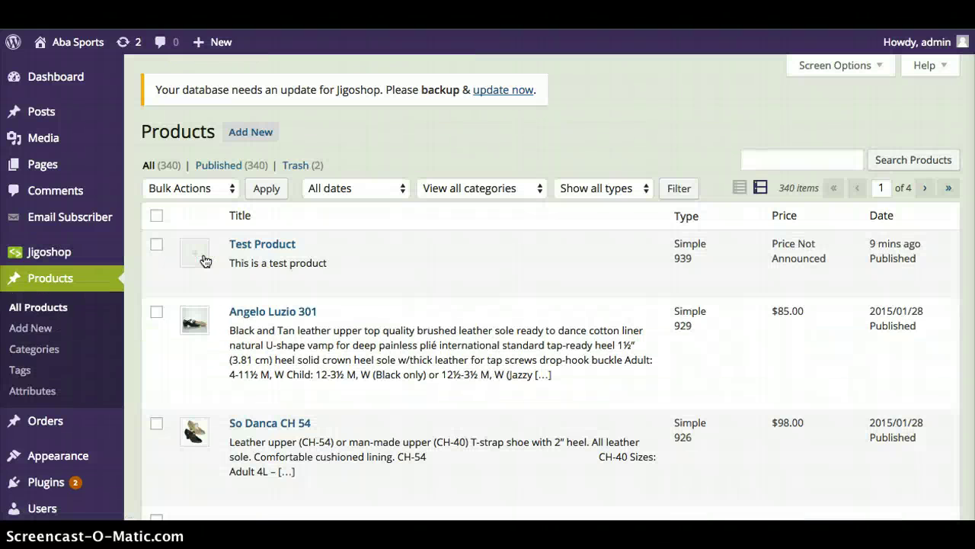
scroll(283, 395, down, 3)
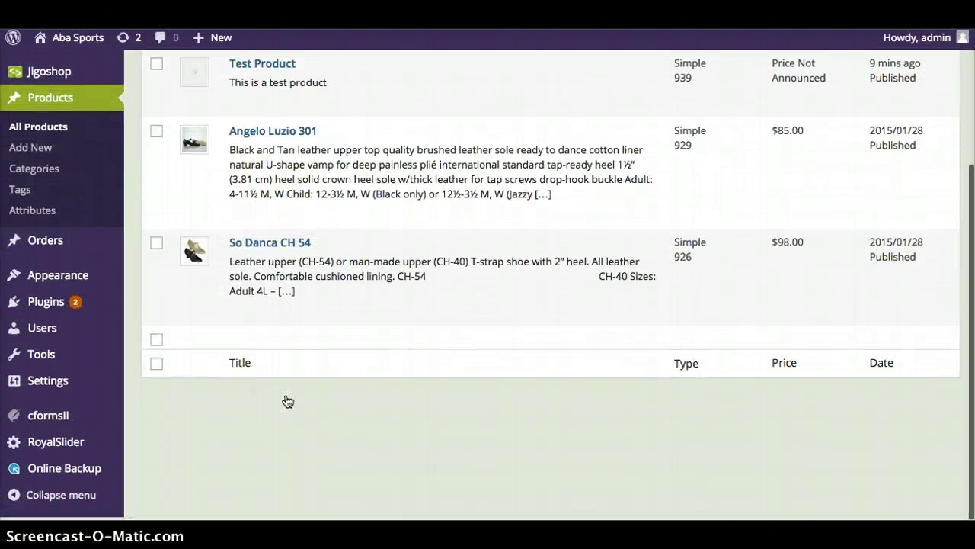
scroll(285, 399, up, 3)
scroll(268, 265, down, 3)
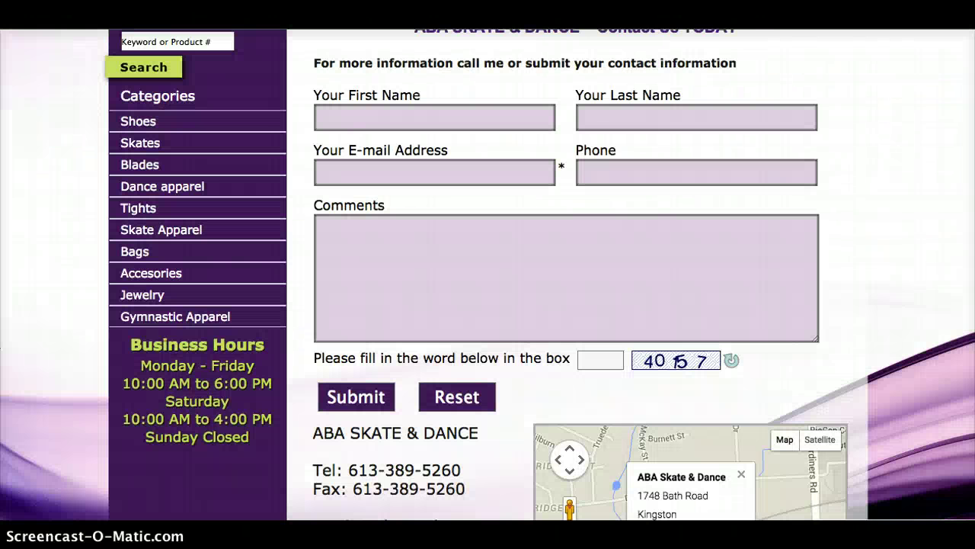
mouse_move(134, 121)
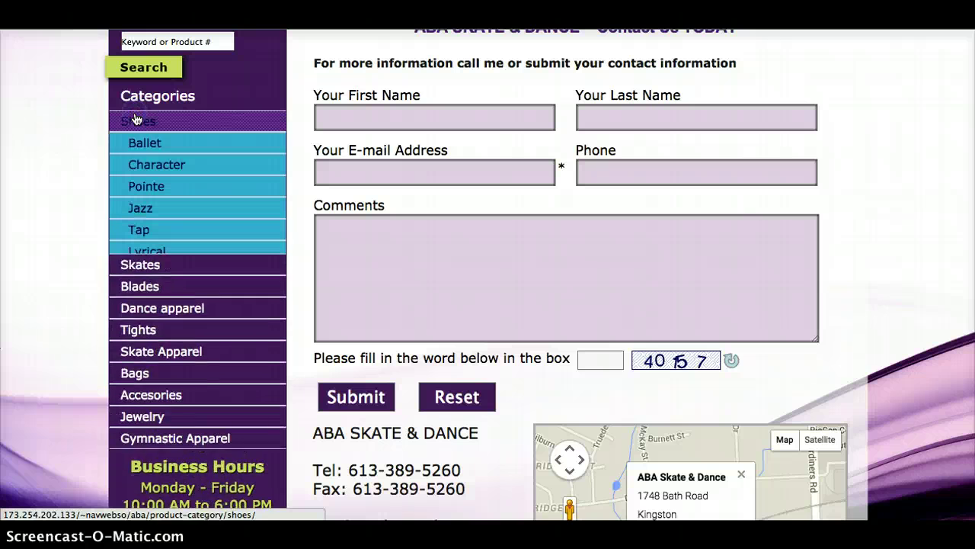
click(143, 144)
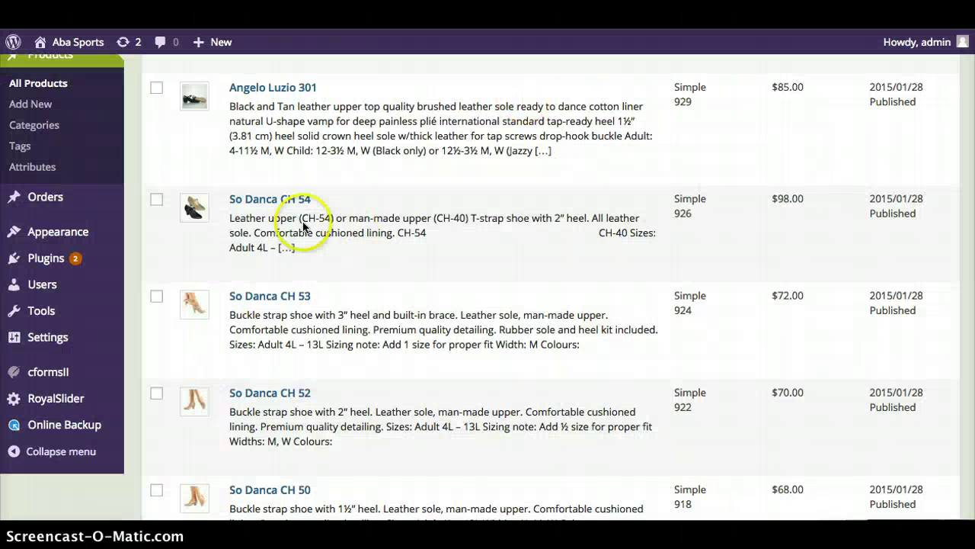
- Open the "Angelo Luzio 301" product for editing and examine its title, description, categories and product data
scroll(266, 198, up, 2)
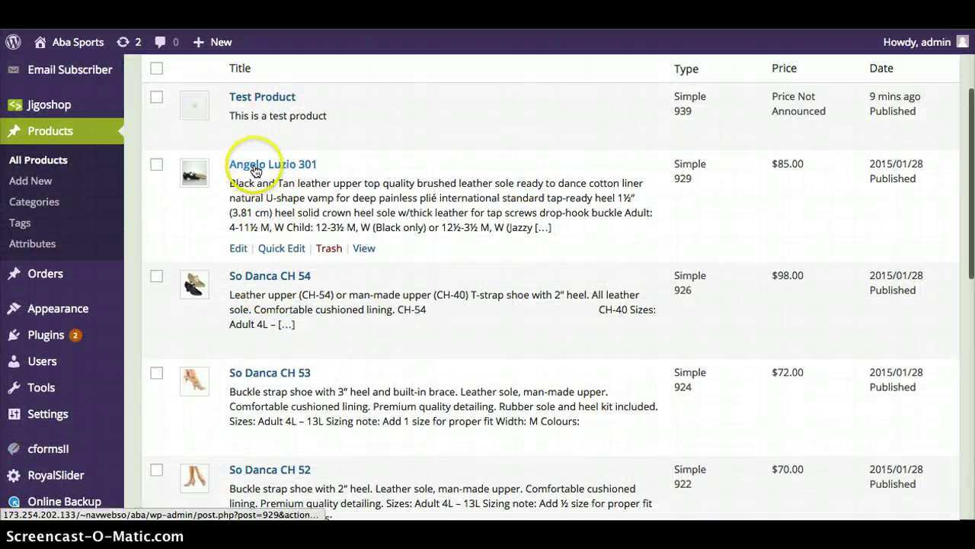
click(255, 171)
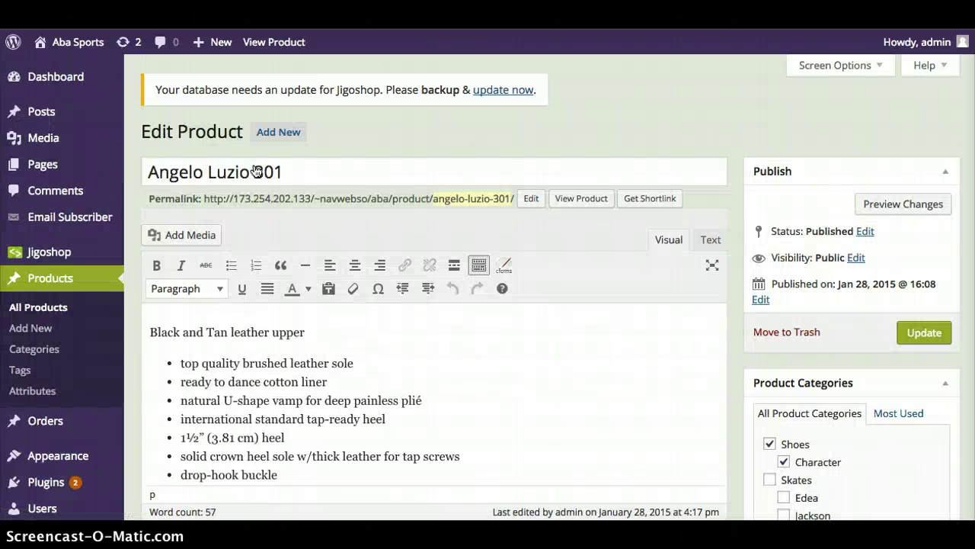
drag(298, 174, 180, 175)
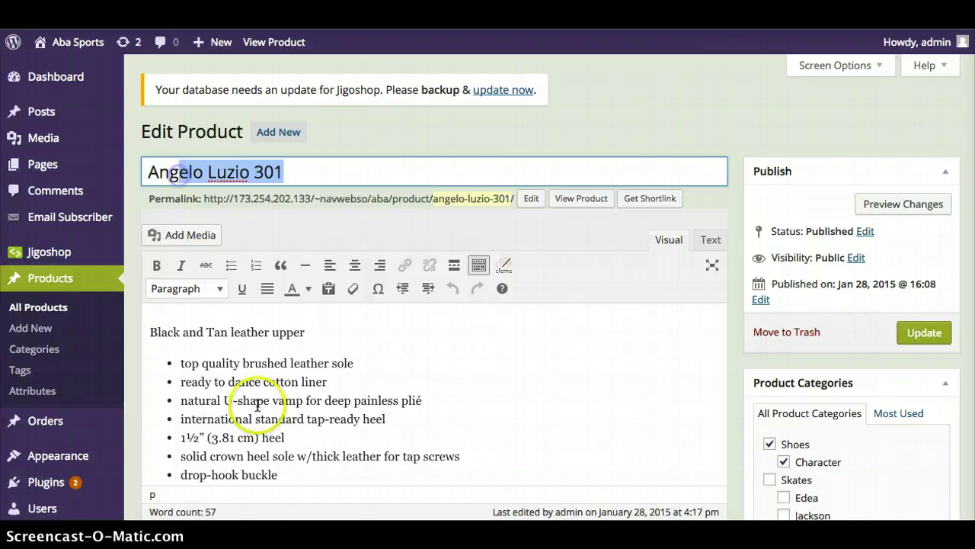
scroll(258, 405, down, 2)
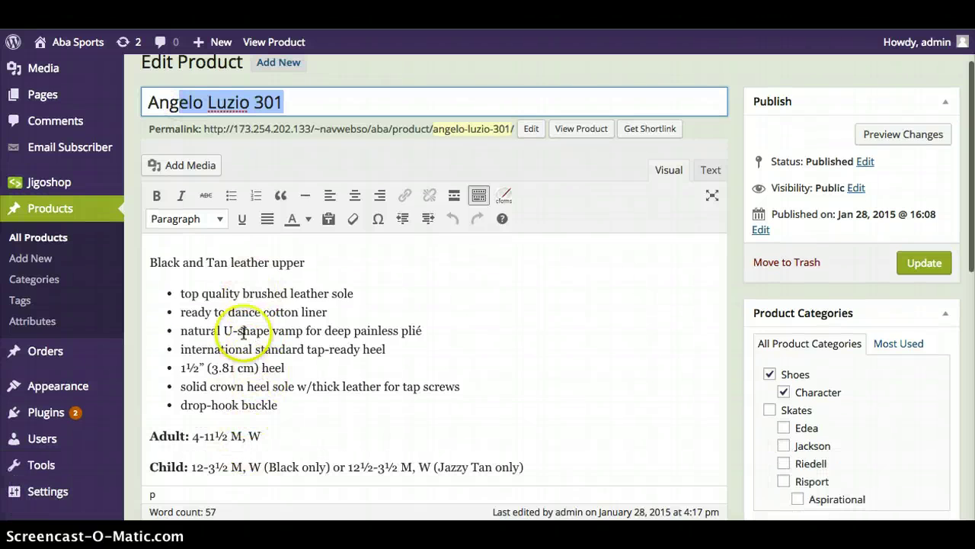
scroll(243, 392, down, 10)
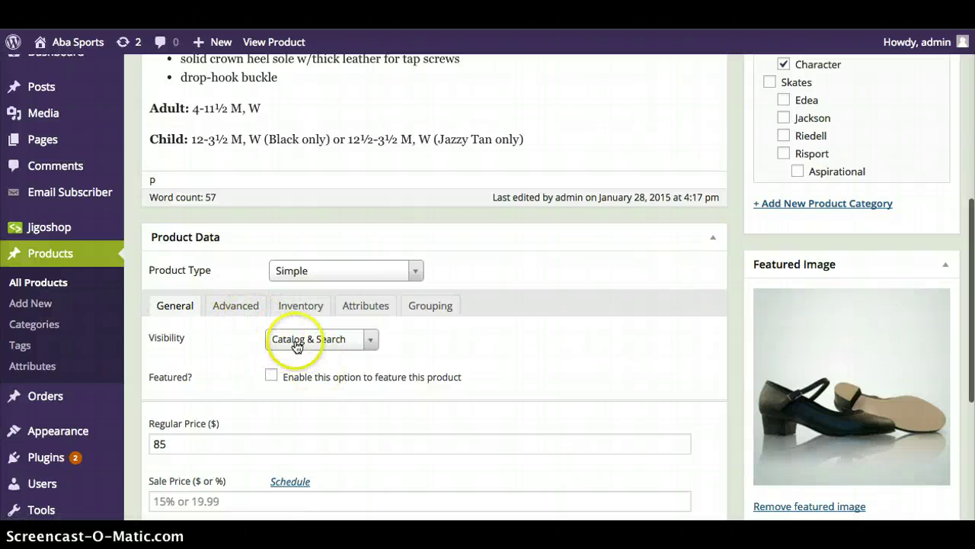
- Examine the product's price fields and its advanced tax, inventory, attribute and grouping settings
scroll(250, 443, down, 2)
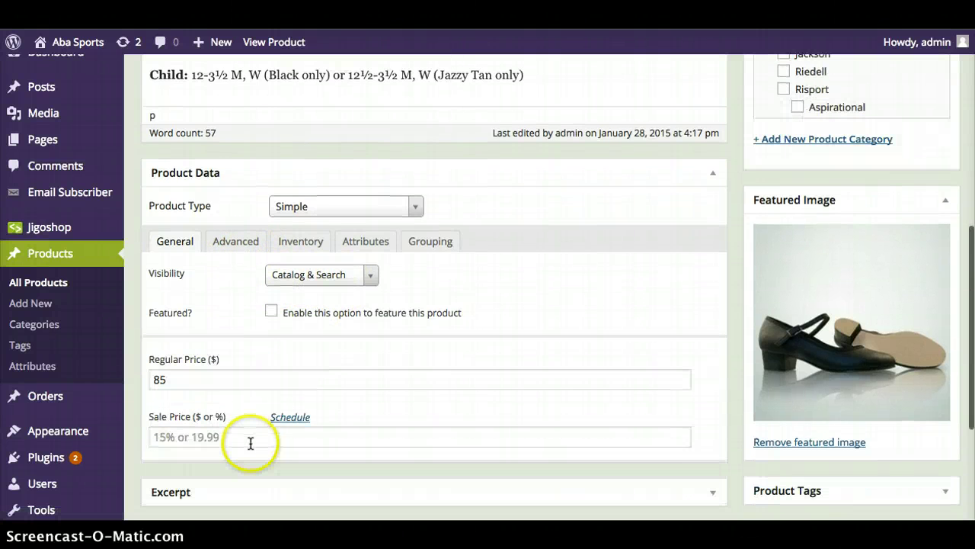
click(193, 379)
drag(192, 379, 163, 374)
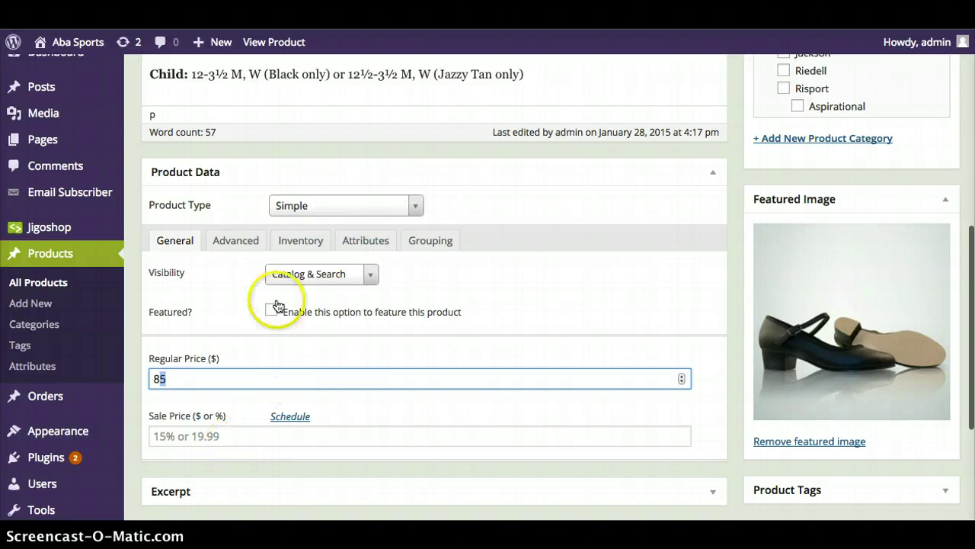
click(237, 241)
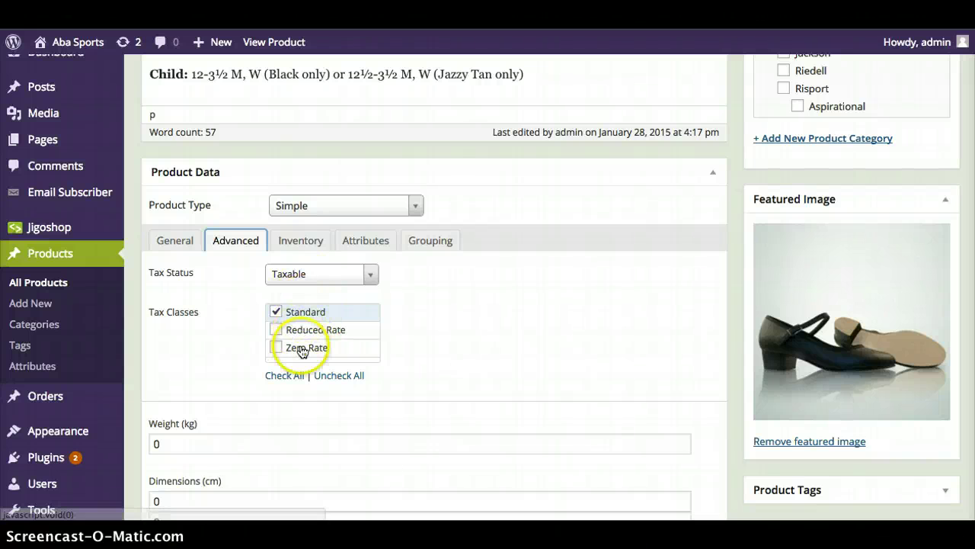
click(302, 241)
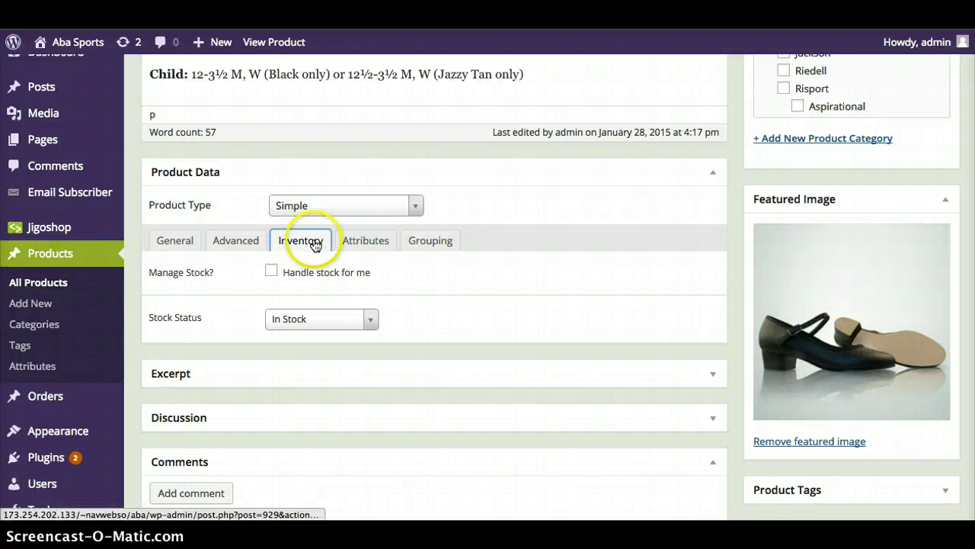
click(435, 245)
click(367, 242)
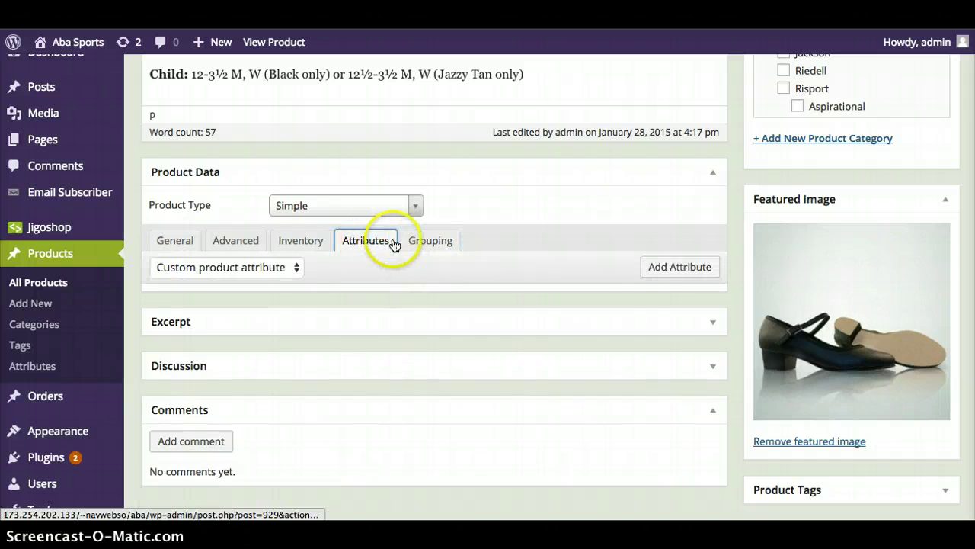
click(430, 243)
click(381, 243)
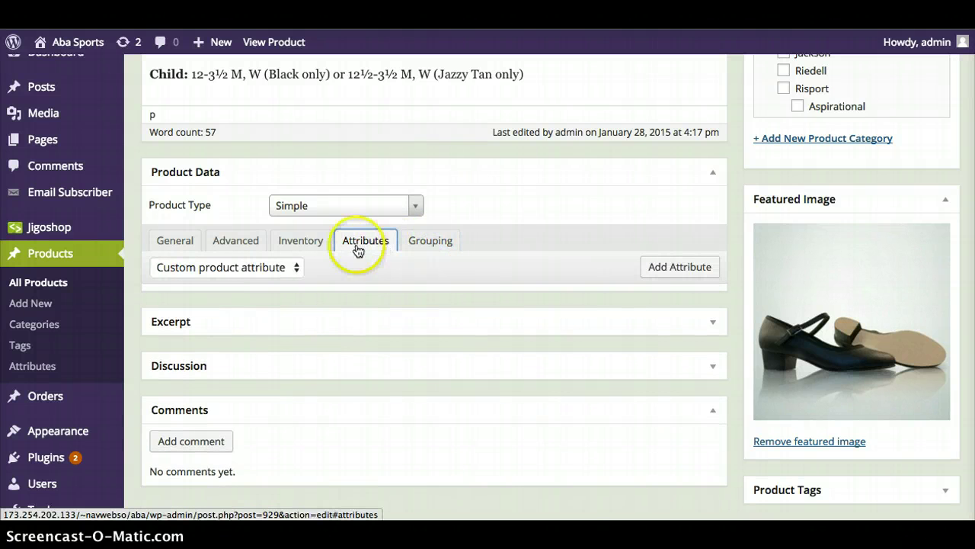
- Enter 132 as the regular price of the Angelo Luzio 301 product
click(177, 240)
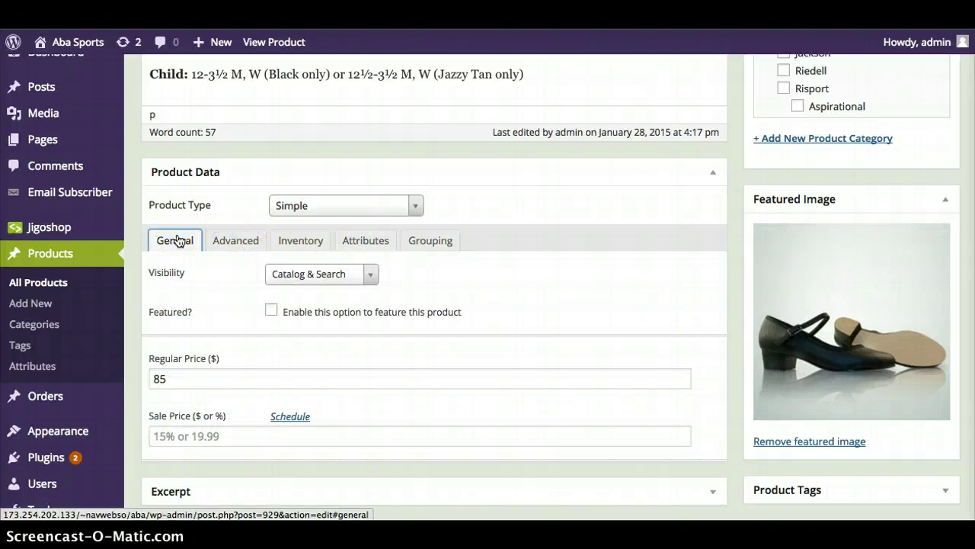
scroll(191, 305, down, 2)
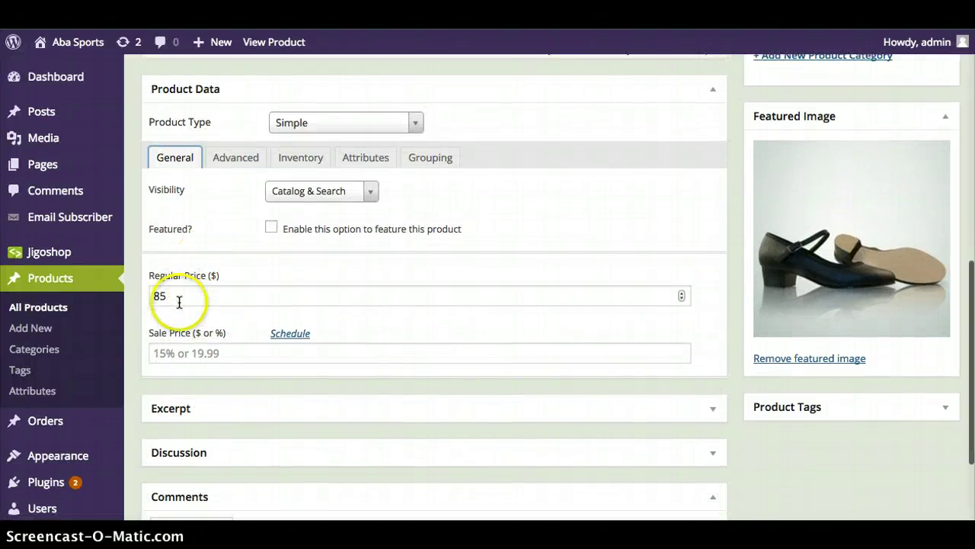
double_click(179, 302)
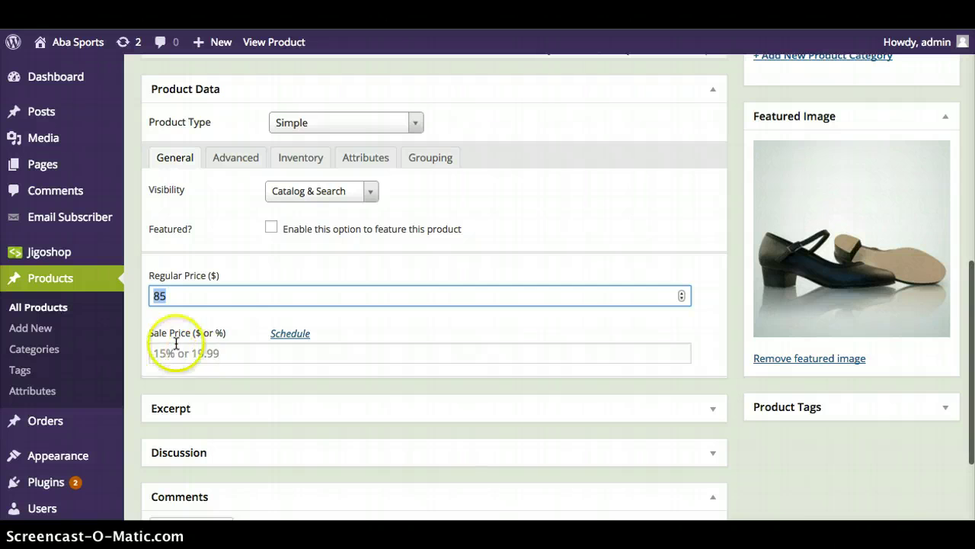
scroll(205, 343, up, 1)
text(132)
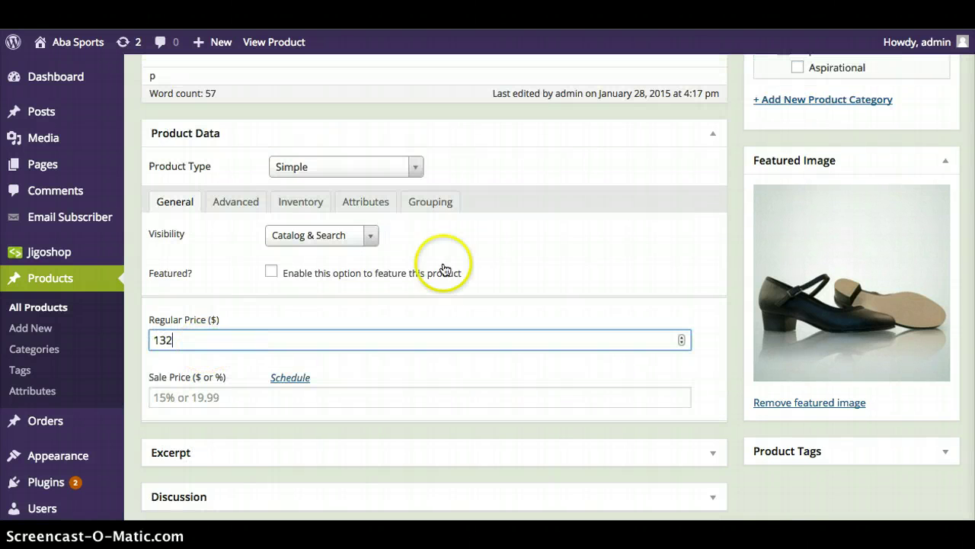
- Review the product's description, its category assignments under Shoes, Skates and Blades, and its featured image
scroll(315, 224, up, 3)
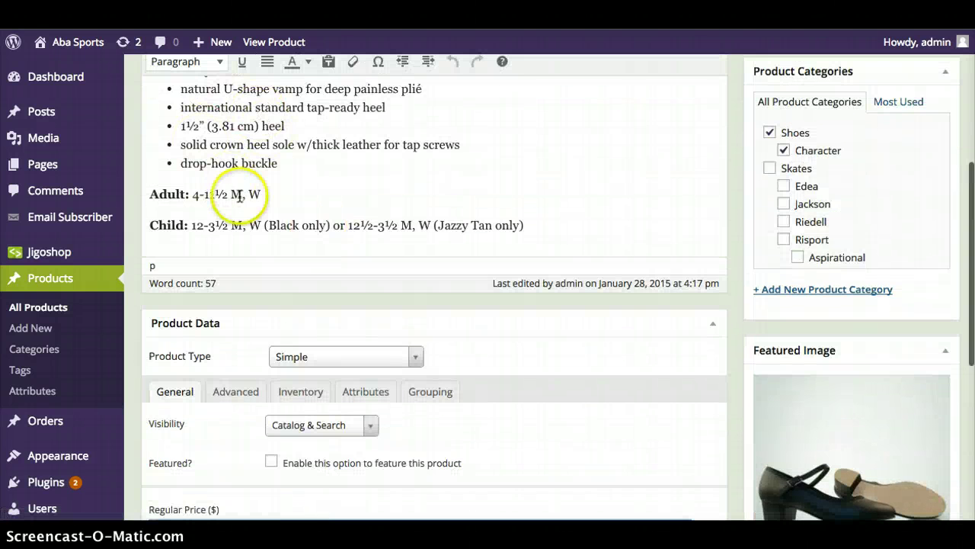
scroll(246, 221, up, 1)
scroll(246, 222, up, 1)
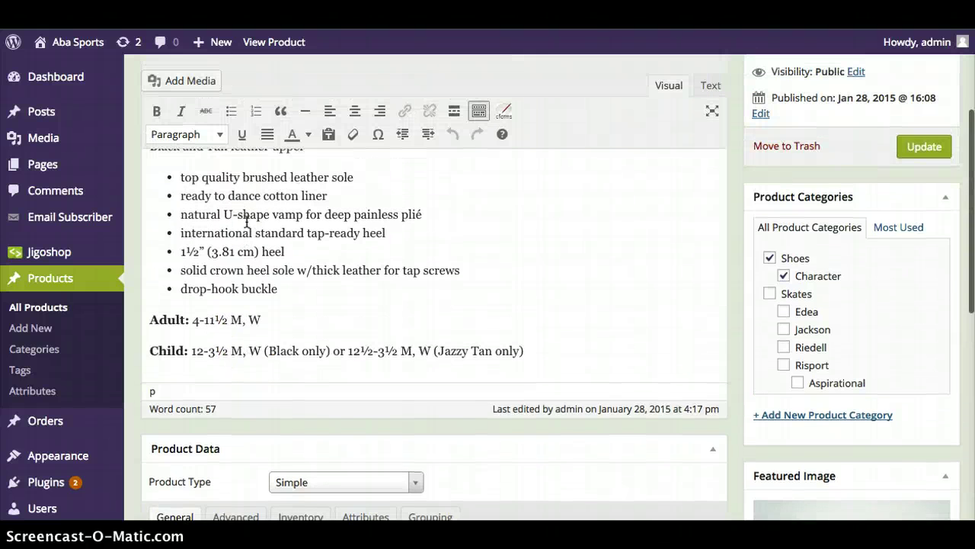
click(465, 294)
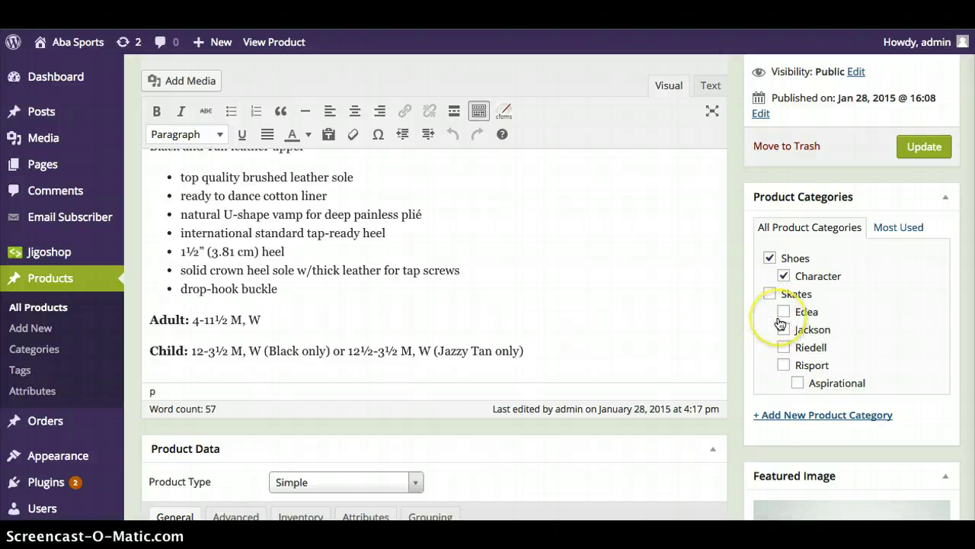
scroll(398, 295, up, 2)
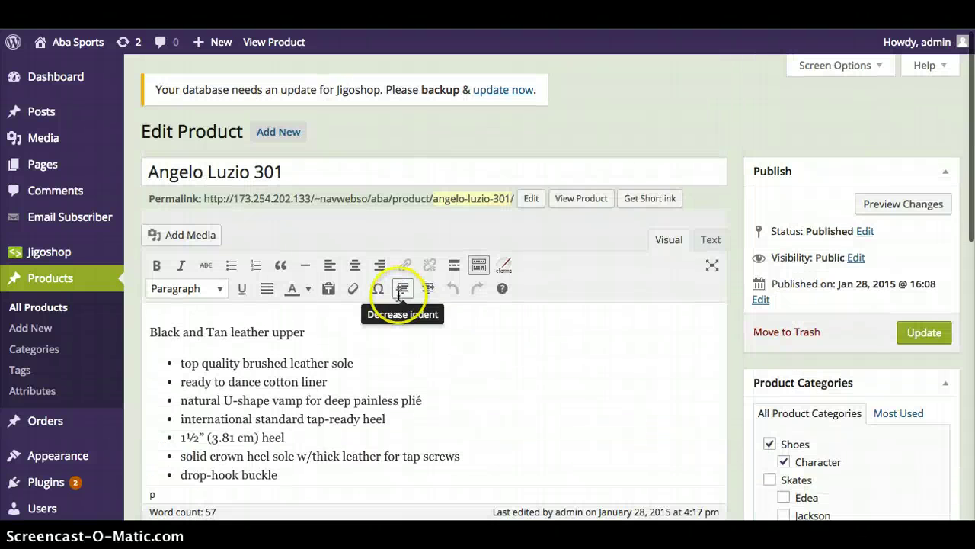
click(784, 462)
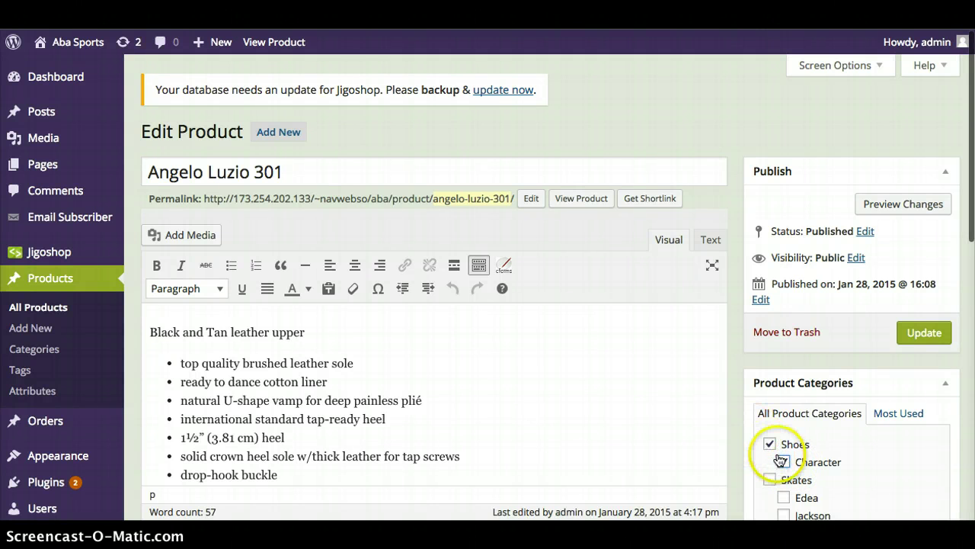
scroll(797, 454, down, 3)
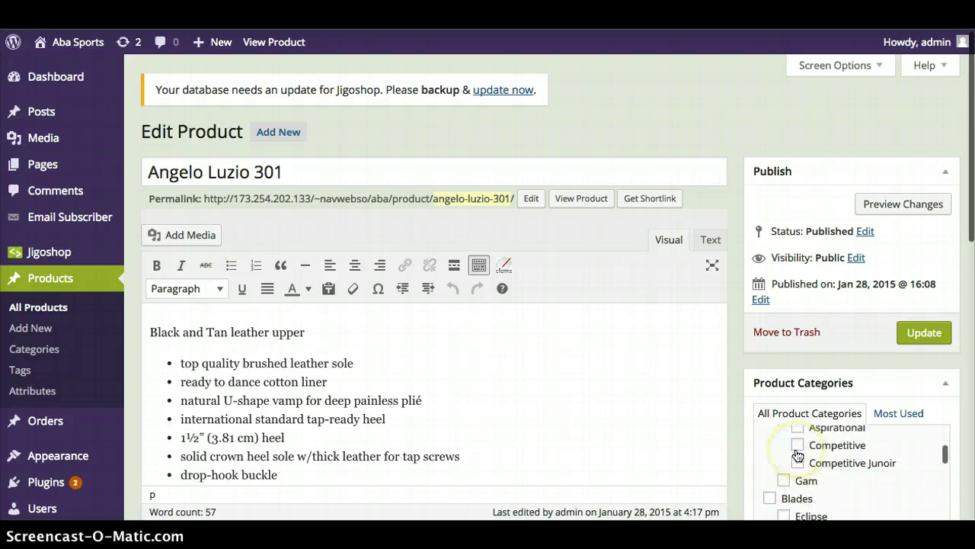
scroll(621, 374, down, 5)
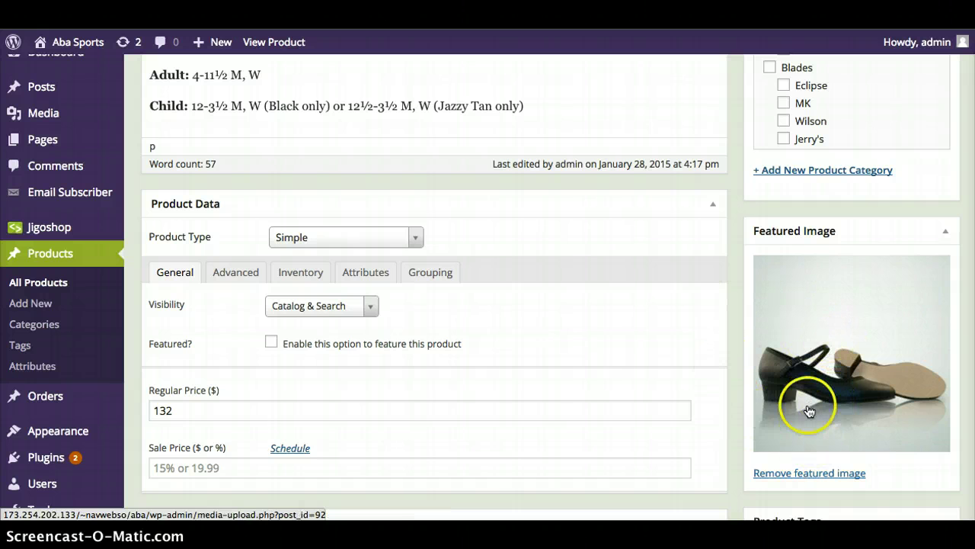
scroll(485, 330, up, 5)
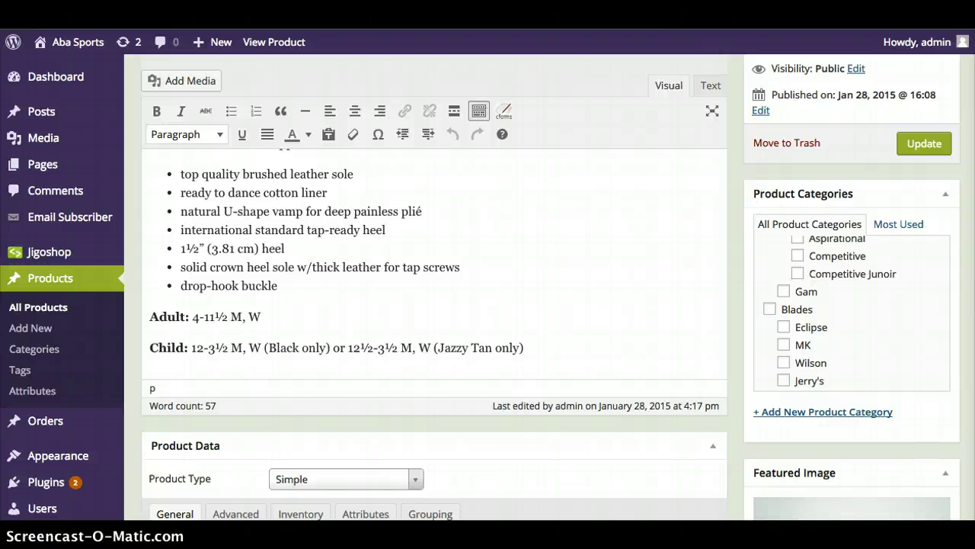
- View the Angelo Luzio 301 page in the live site's Character shoe category, and go back to the category listing
key(ctrl+Tab)
click(165, 357)
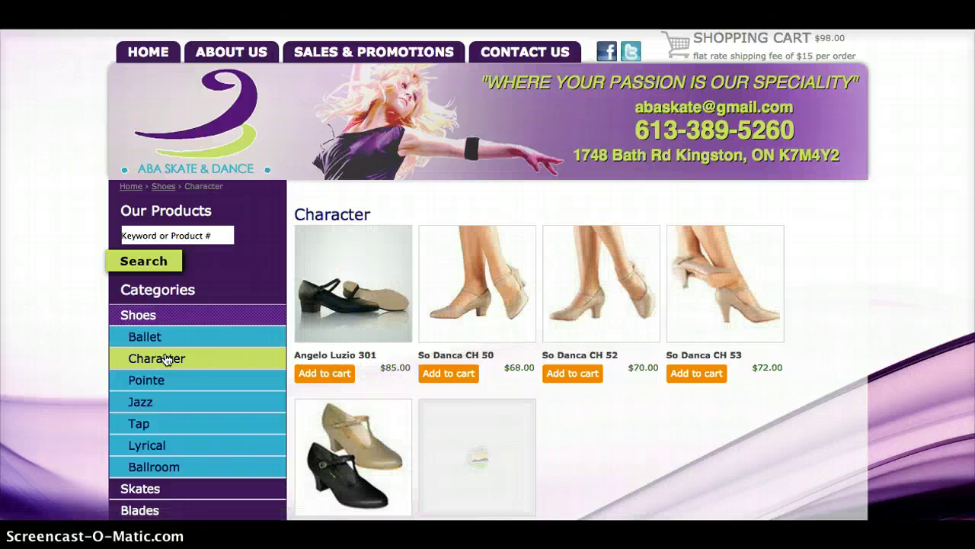
click(341, 363)
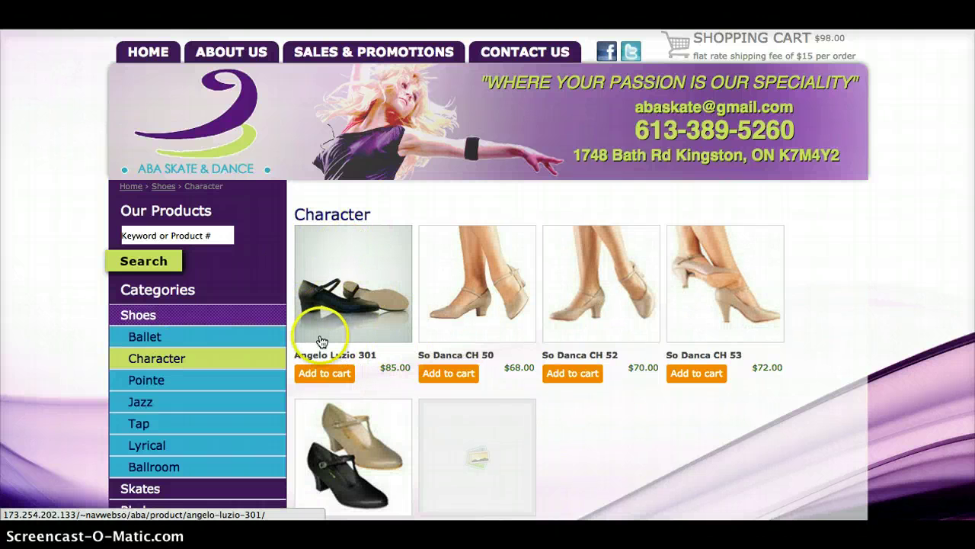
click(336, 308)
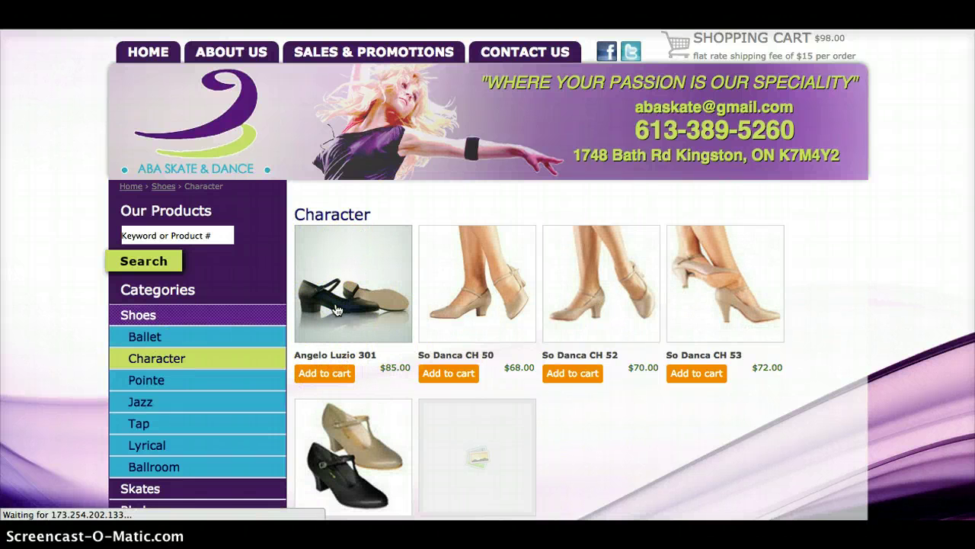
scroll(339, 313, down, 5)
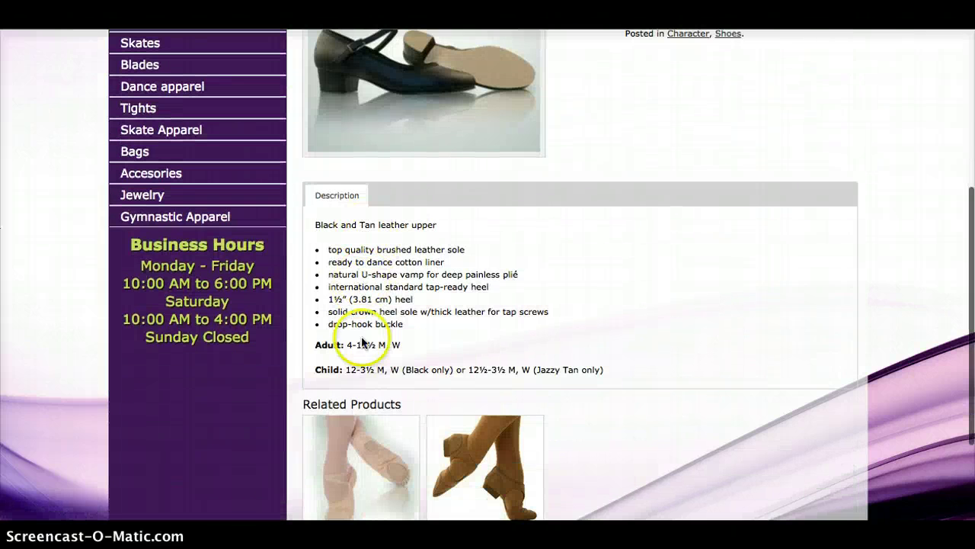
scroll(370, 314, up, 5)
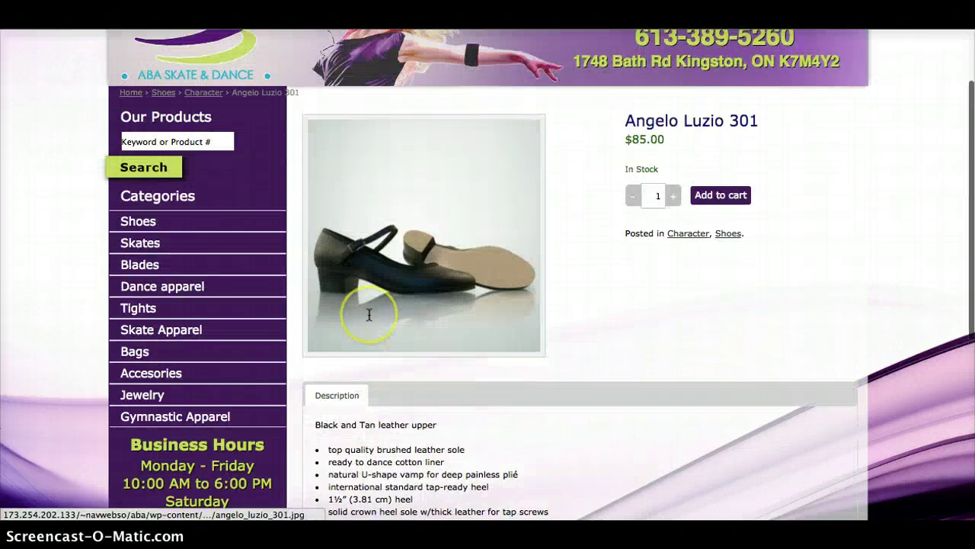
mouse_move(186, 234)
click(166, 279)
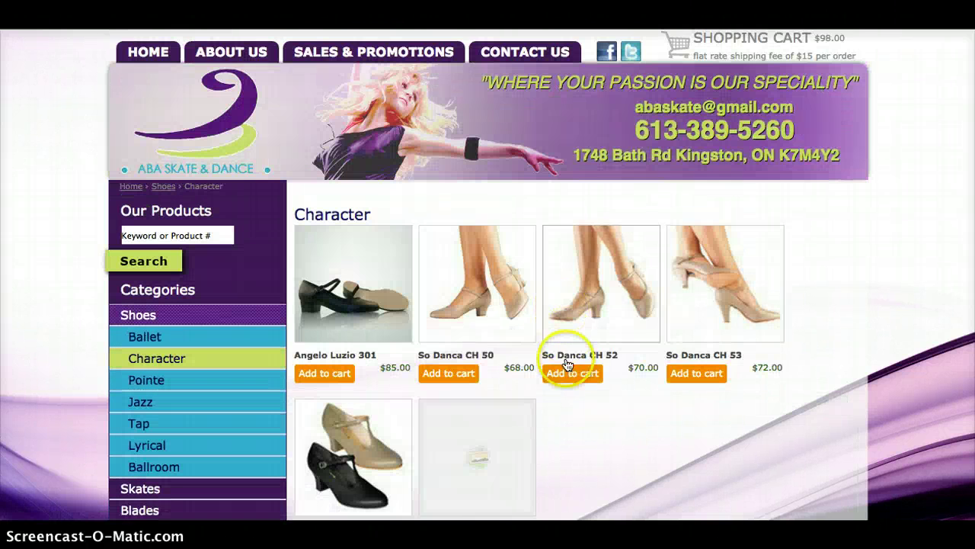
scroll(564, 366, down, 3)
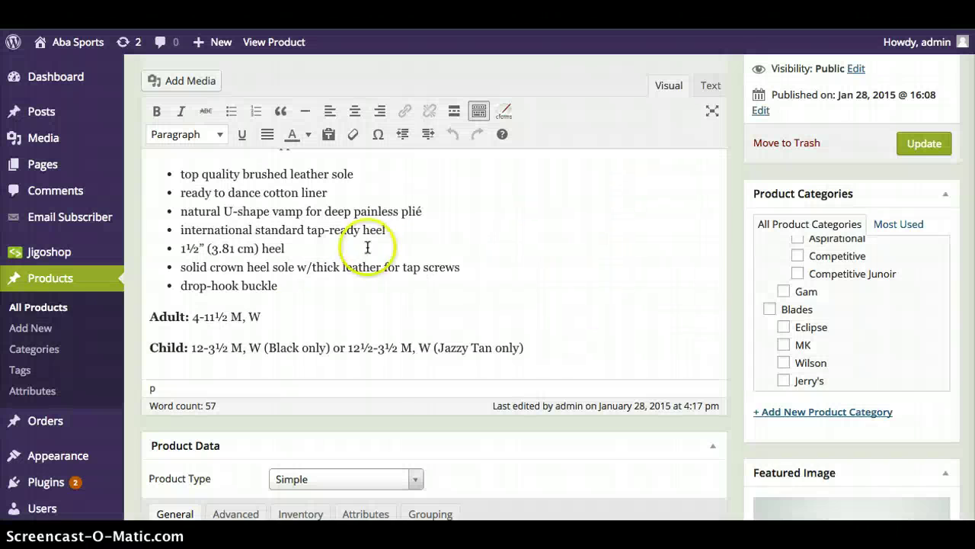
- Open Test Product for editing from the admin product list and examine its title, description, categories and update option
scroll(292, 318, up, 1)
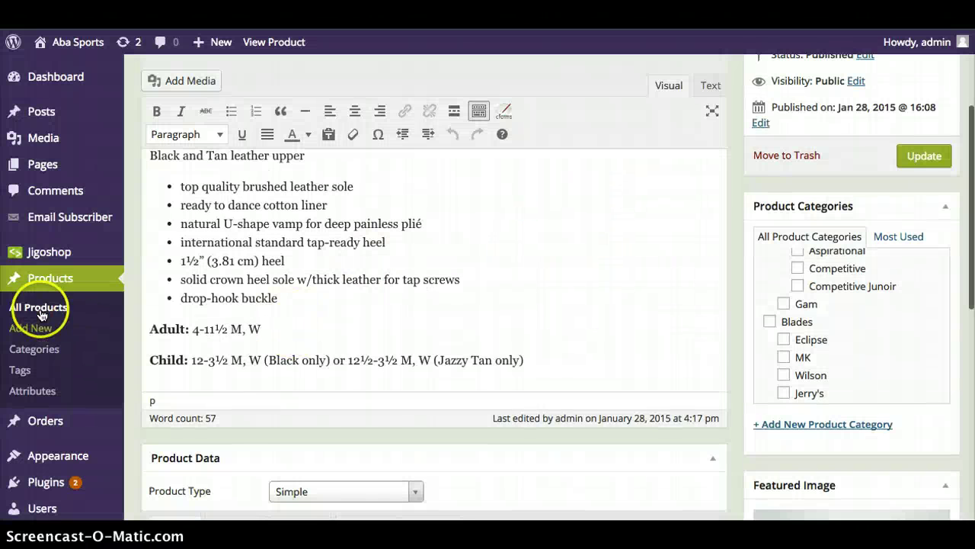
click(49, 280)
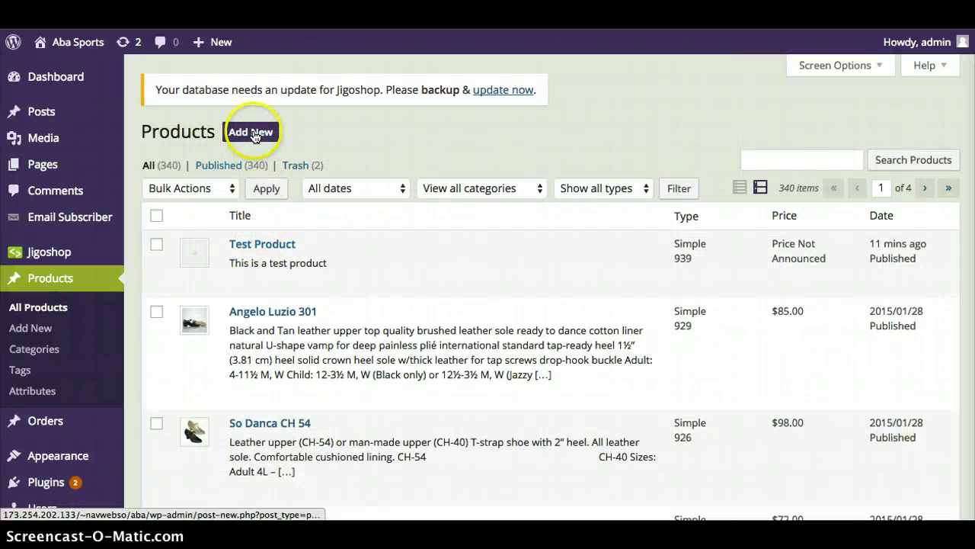
click(252, 244)
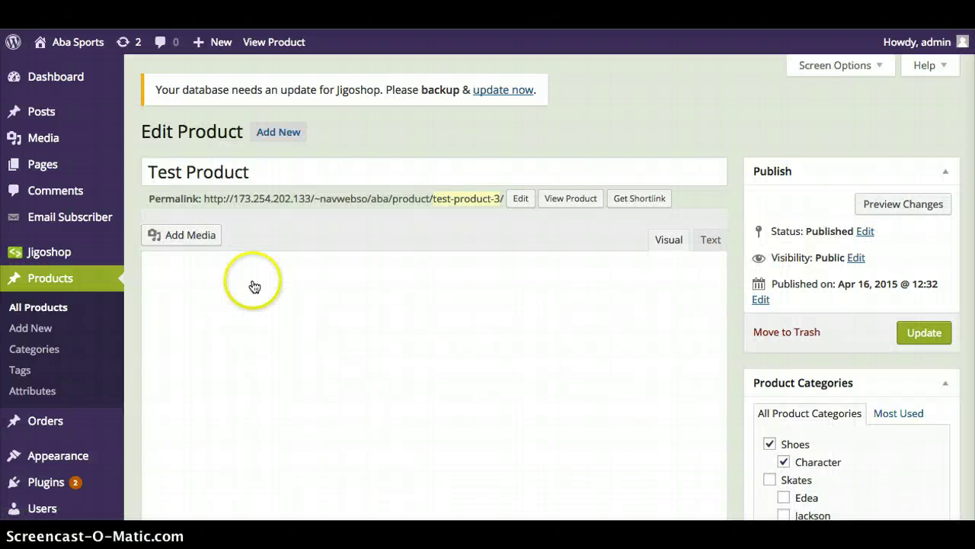
drag(277, 169, 124, 170)
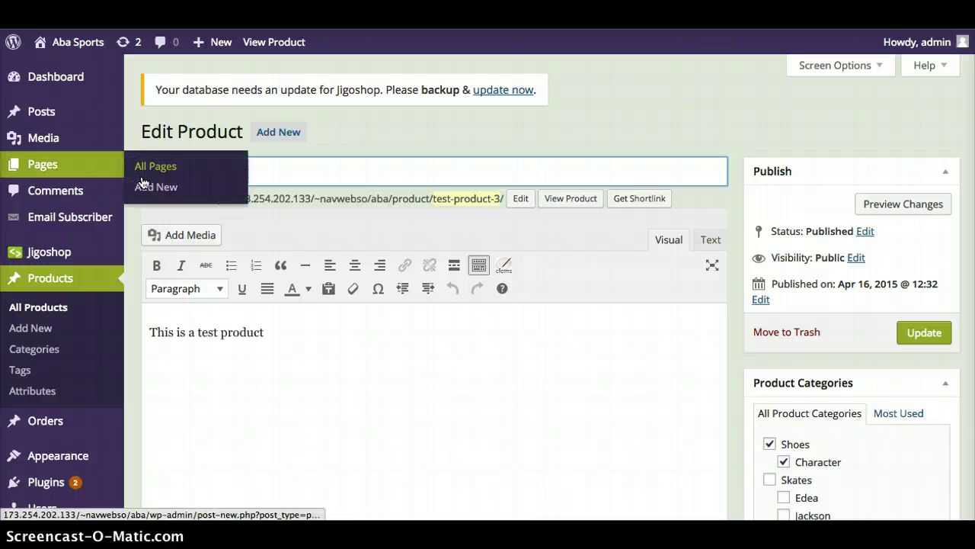
drag(281, 333, 131, 327)
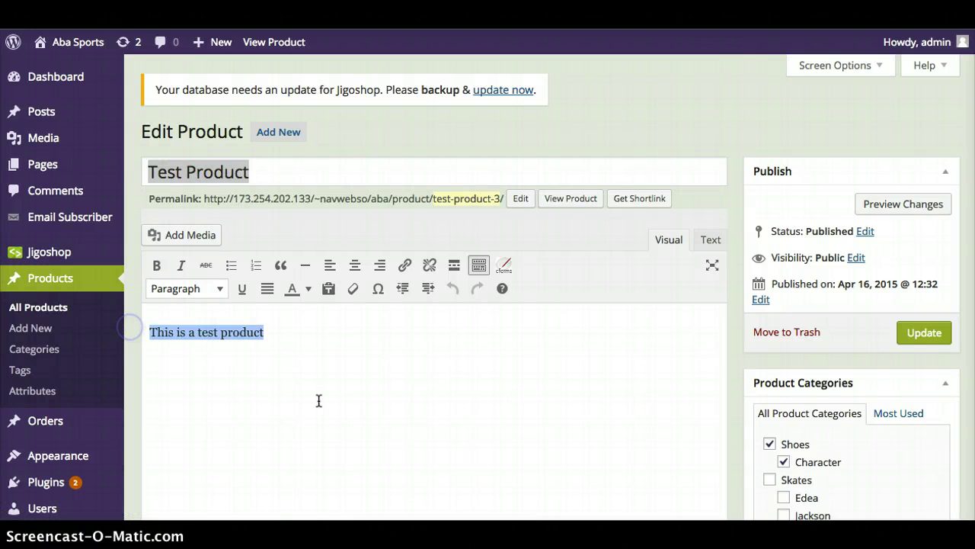
scroll(318, 400, down, 2)
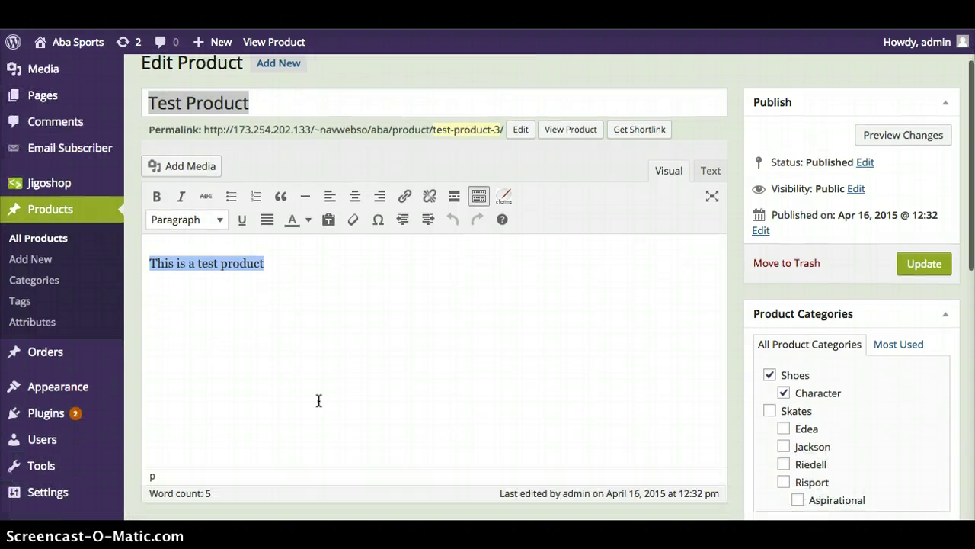
click(927, 264)
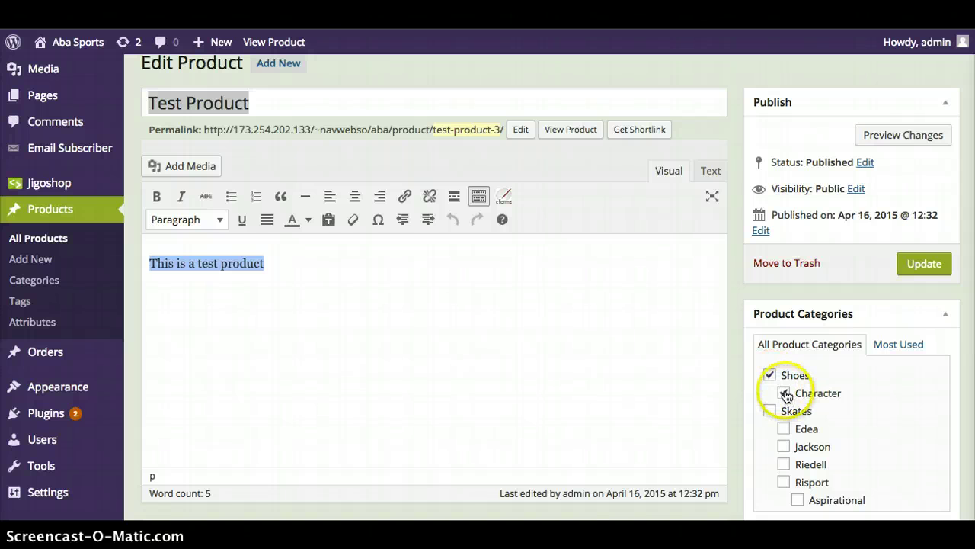
click(923, 262)
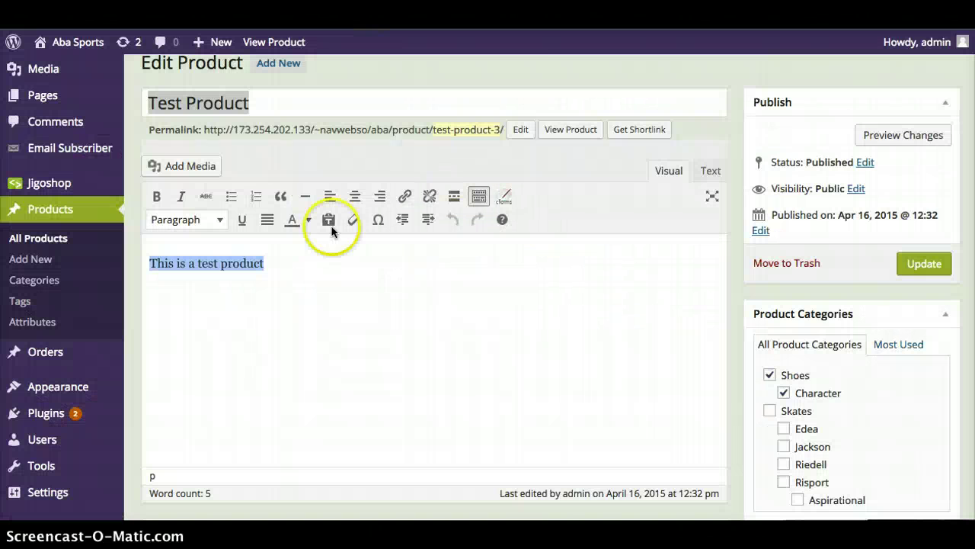
- Return to the list of all products and move Test Product to the trash
scroll(326, 218, up, 1)
click(46, 238)
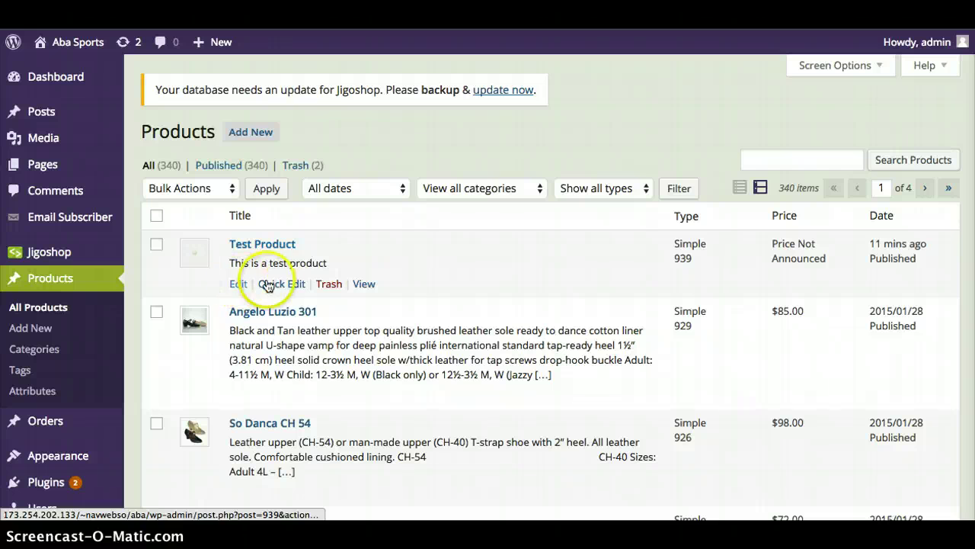
click(328, 288)
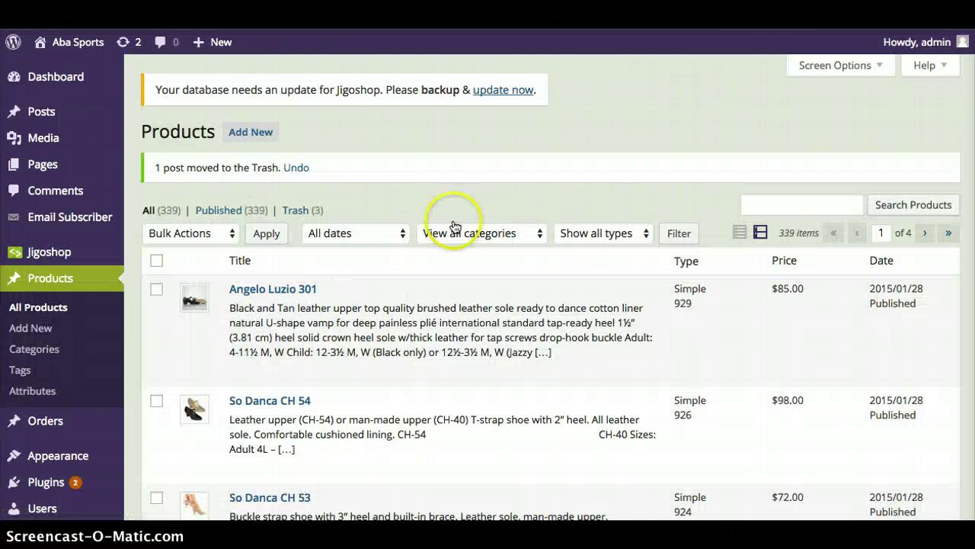
- View the Character shoe category on the live site and return to the admin product list
key(ctrl+Tab)
click(677, 155)
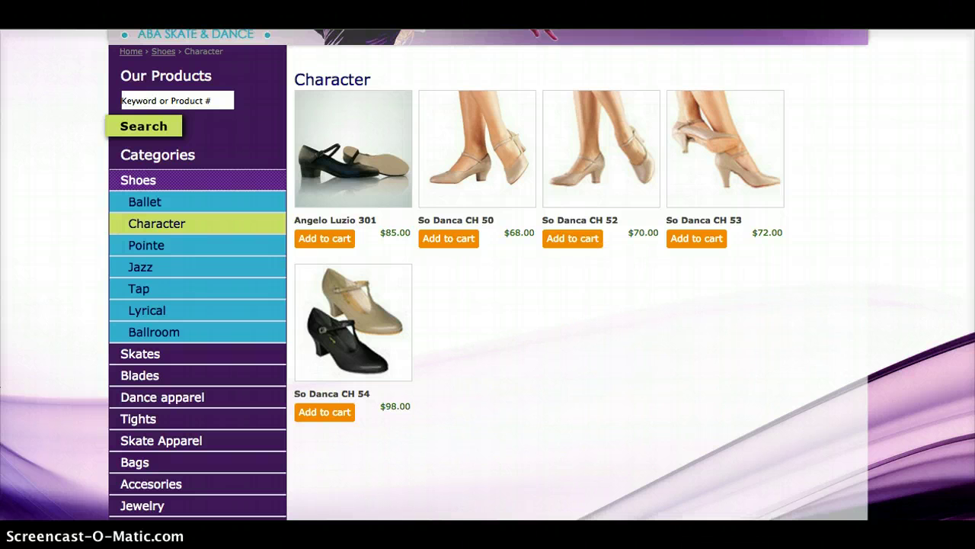
key(ctrl+Tab)
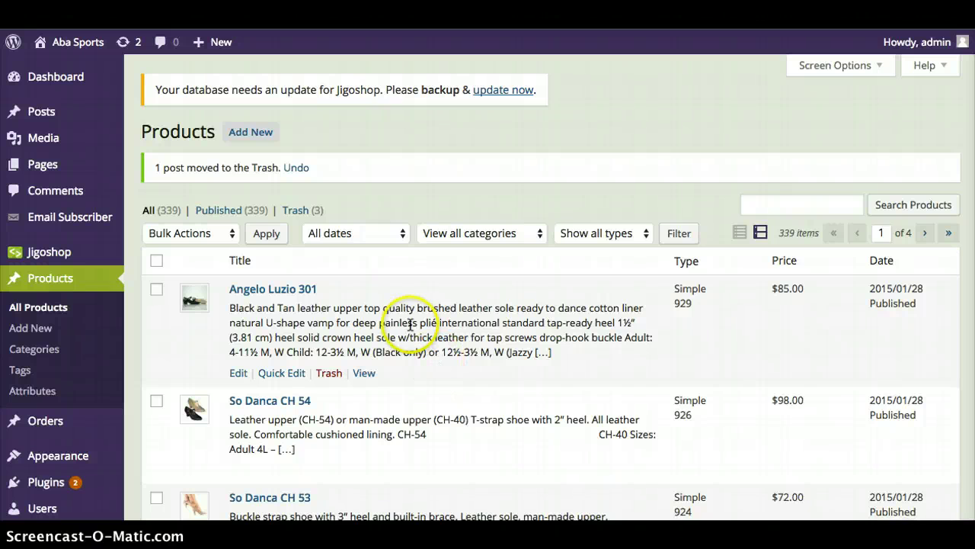
- Open Angelo Luzio 301 for editing and review its description, product data and featured image
click(197, 300)
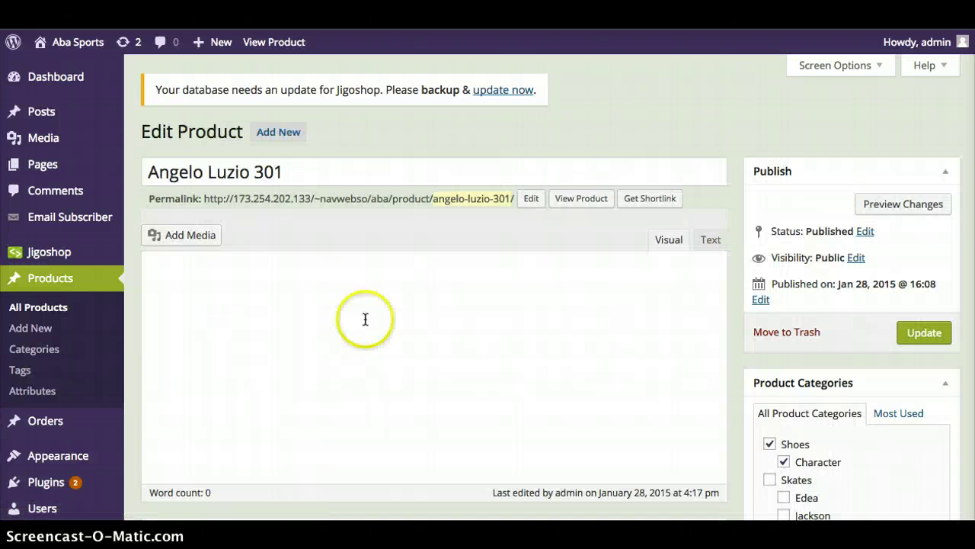
scroll(392, 328, down, 5)
scroll(764, 352, down, 3)
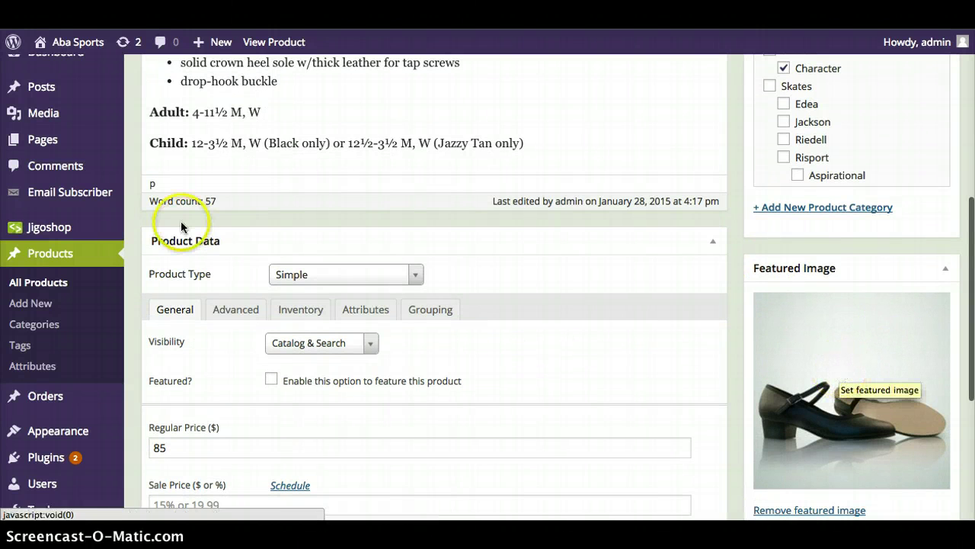
- Open the Media Library, bring up the upload area for new files, and look through the existing images
click(37, 113)
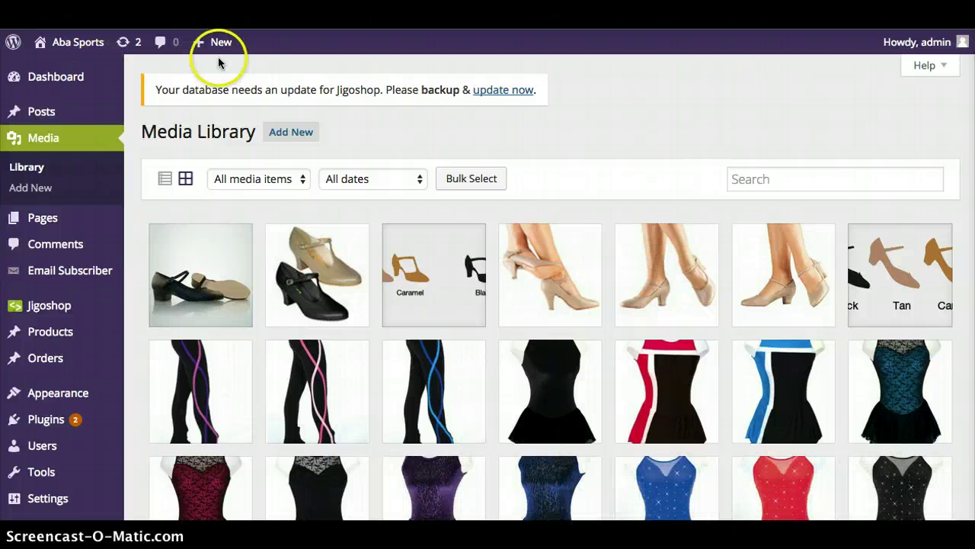
click(282, 133)
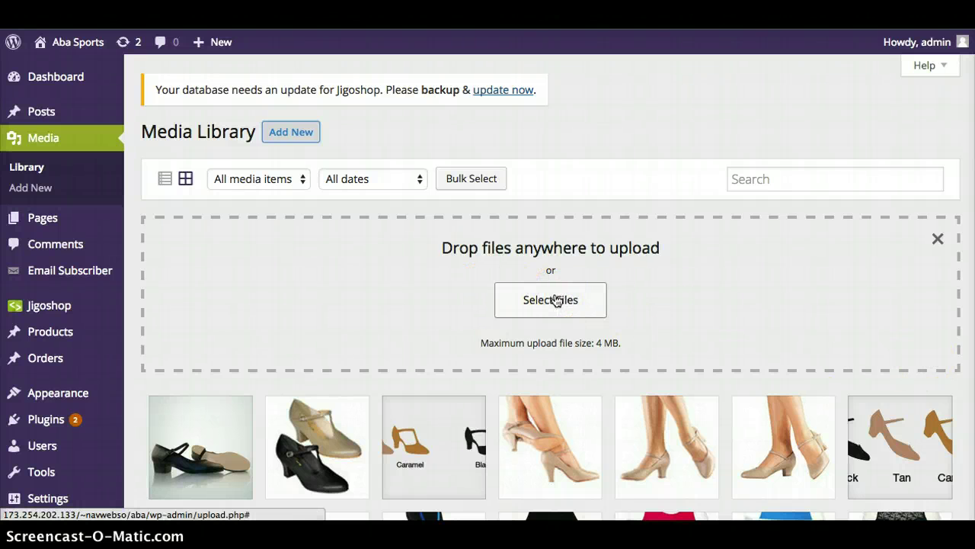
scroll(555, 303, down, 3)
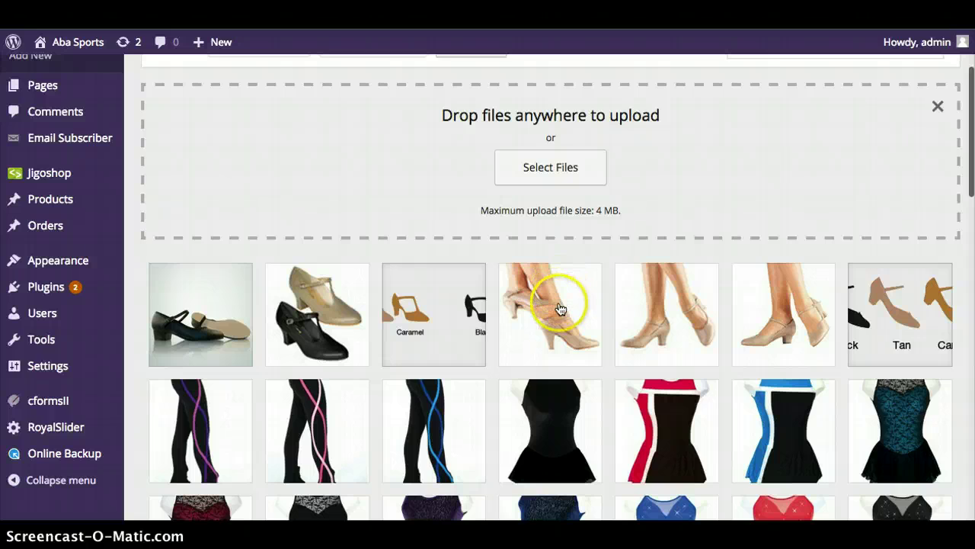
- Open the attachment details of so_danca_ch_53.jpg, examine its file information and URL, and close the details
click(559, 308)
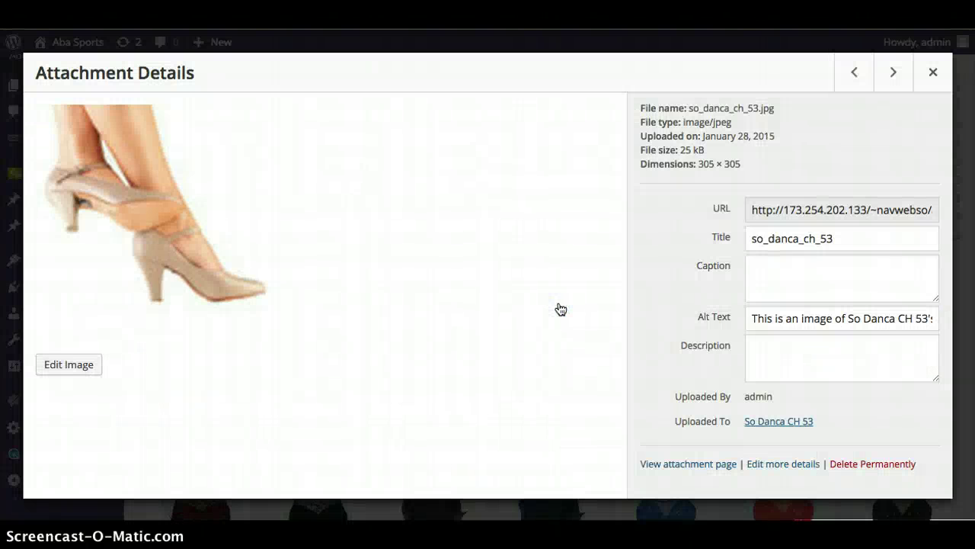
triple_click(682, 130)
drag(658, 115, 680, 150)
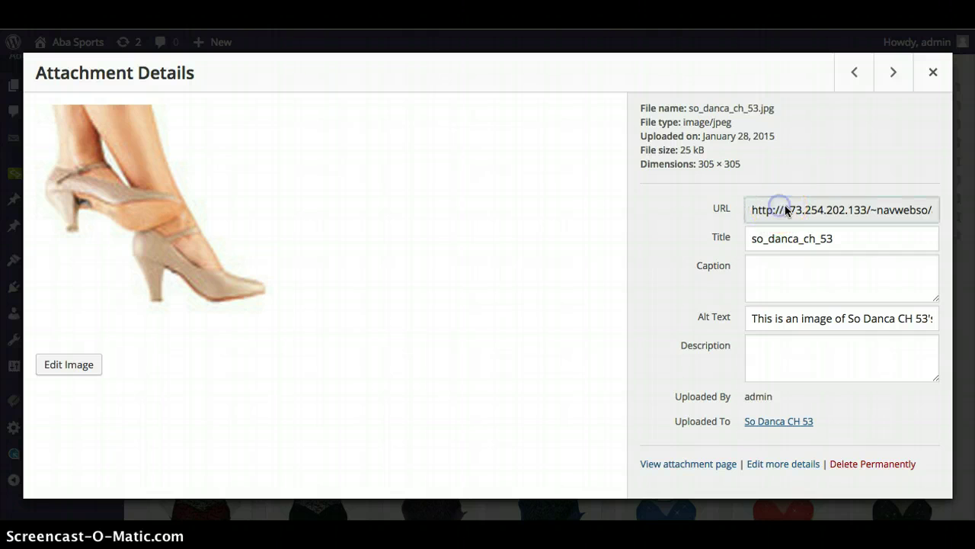
drag(810, 207, 874, 207)
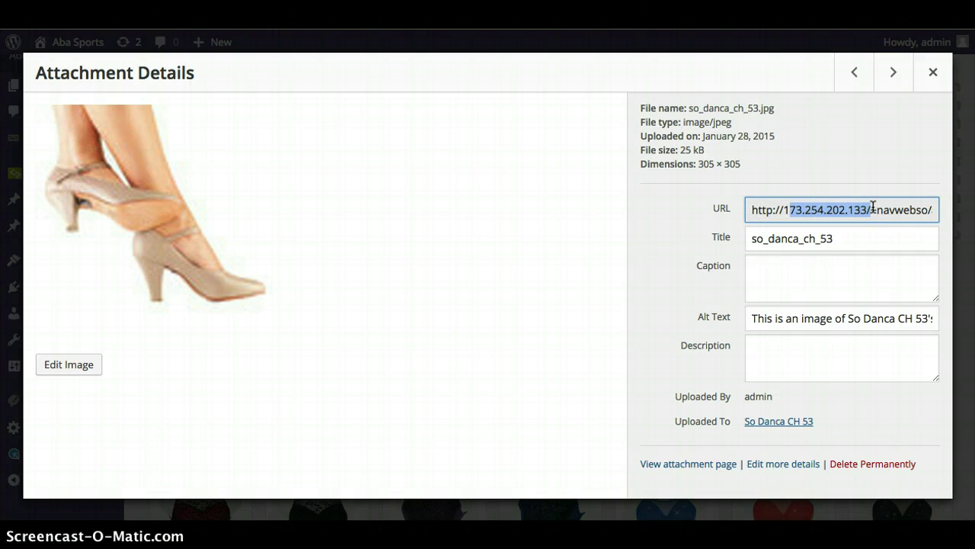
drag(903, 209, 775, 206)
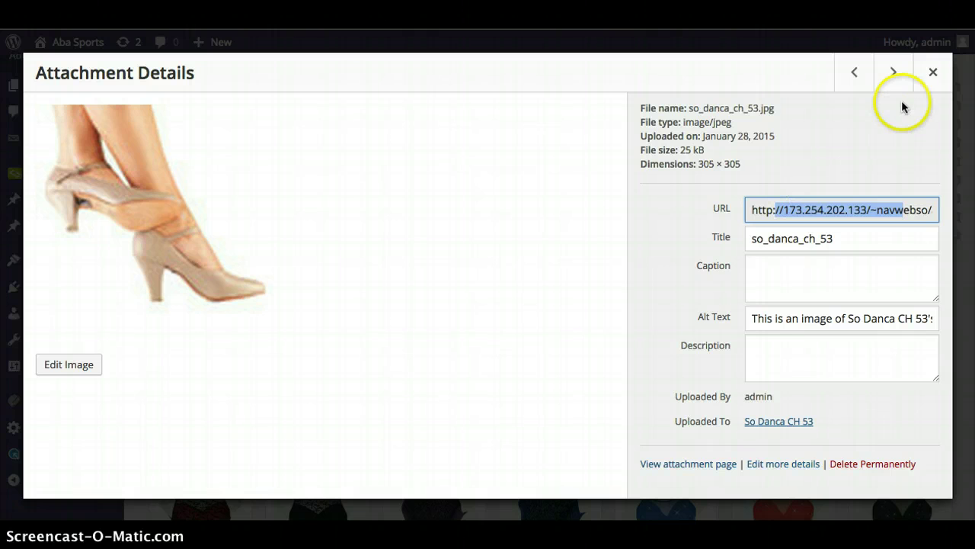
click(934, 73)
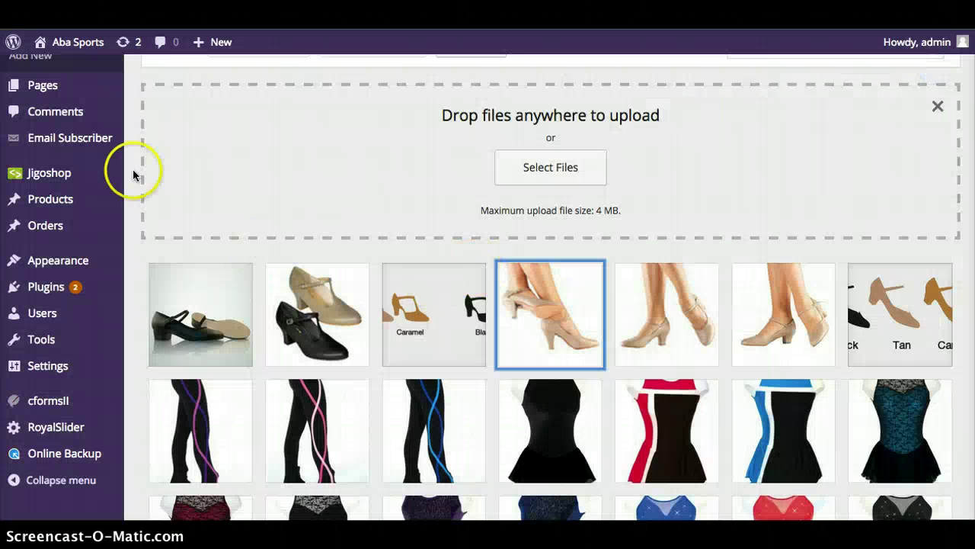
- Reopen Angelo Luzio 301 from the product list and bring up its featured image selection
click(52, 207)
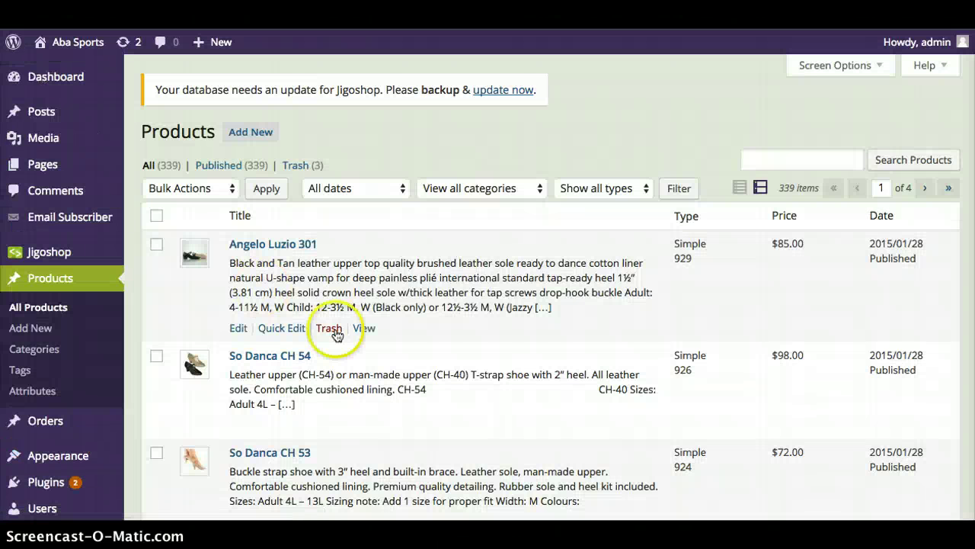
click(264, 245)
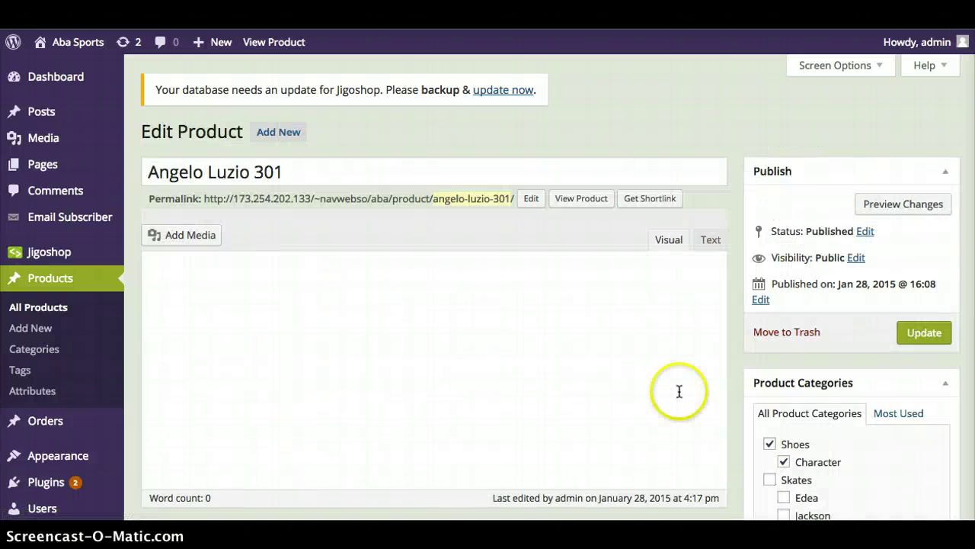
scroll(797, 360, down, 5)
scroll(797, 360, down, 3)
click(847, 313)
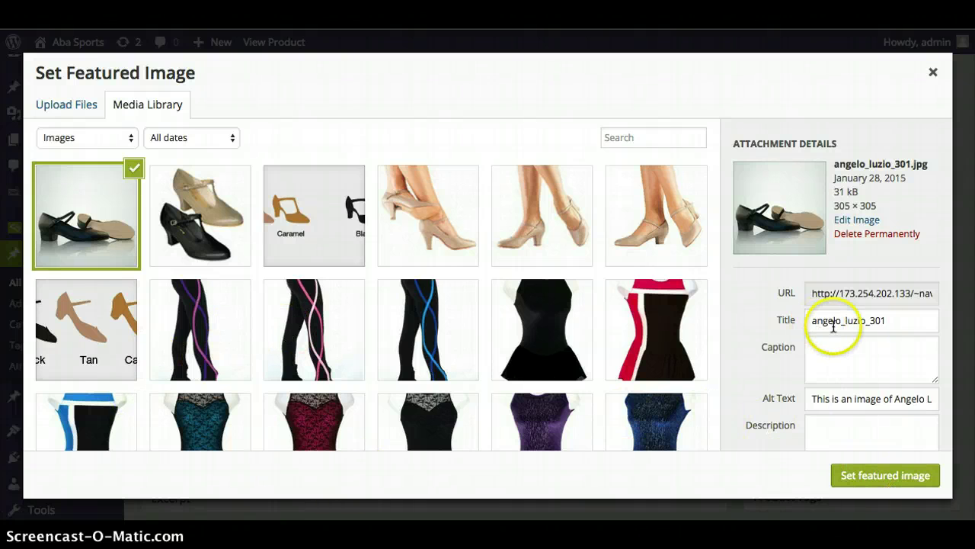
- Examine the alt text of angelo_luzio_301.jpg, check the neighbouring shoe image, reselect the original, and close the selection without setting an image
click(888, 403)
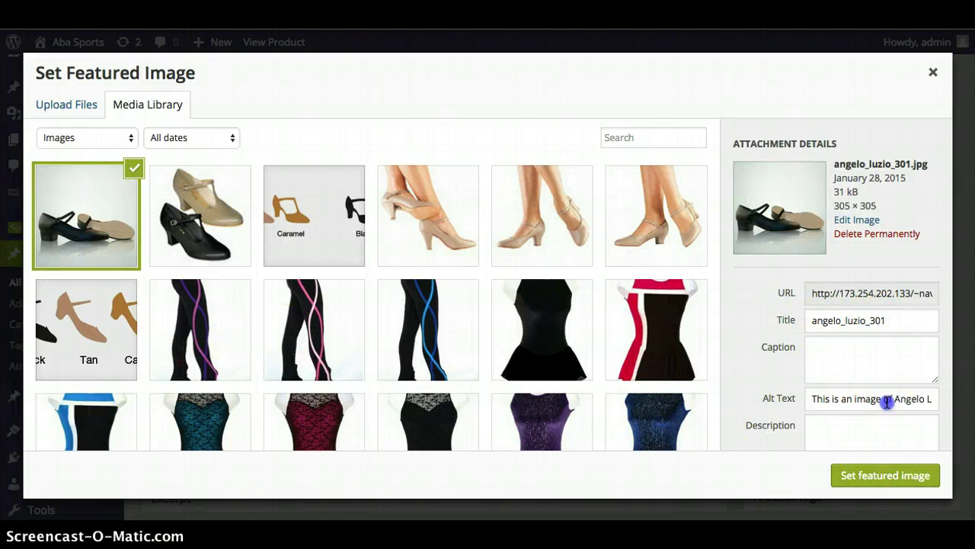
drag(888, 403, 832, 402)
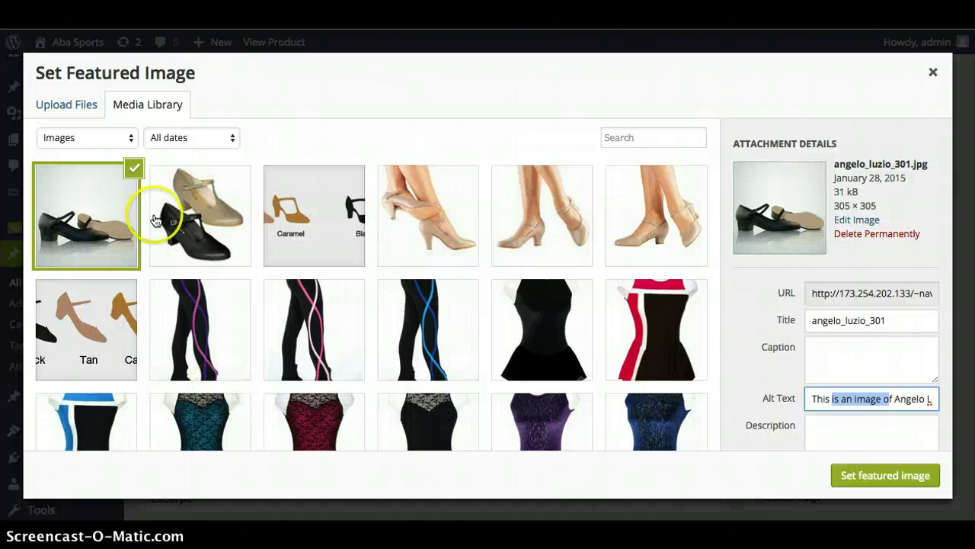
click(235, 194)
click(116, 222)
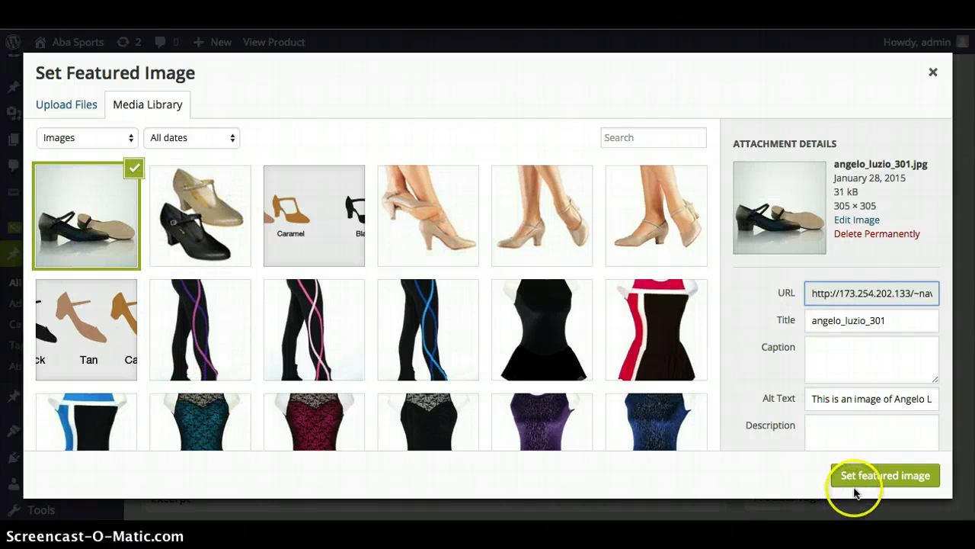
click(932, 73)
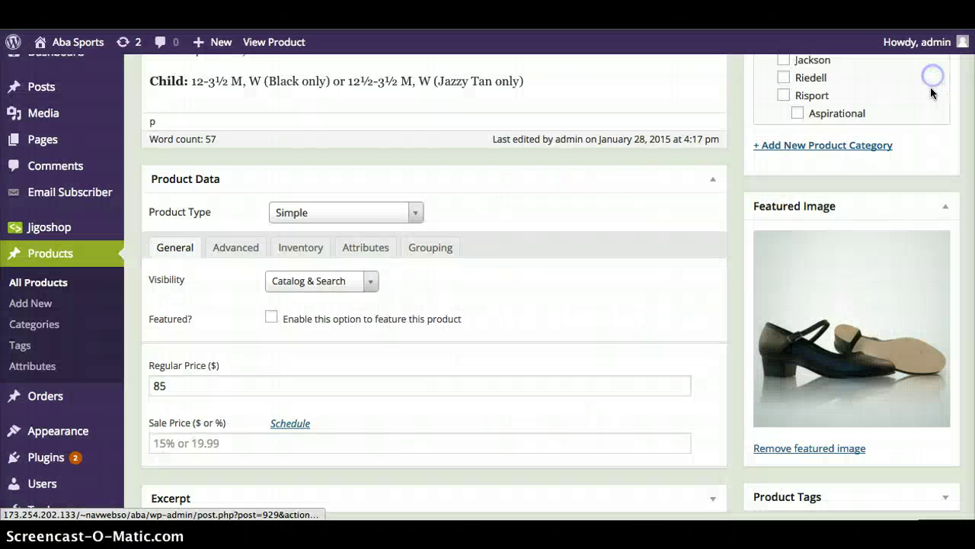
- Switch to the live site's Character category and look over the page from the header down to the business hours
scroll(501, 266, up, 5)
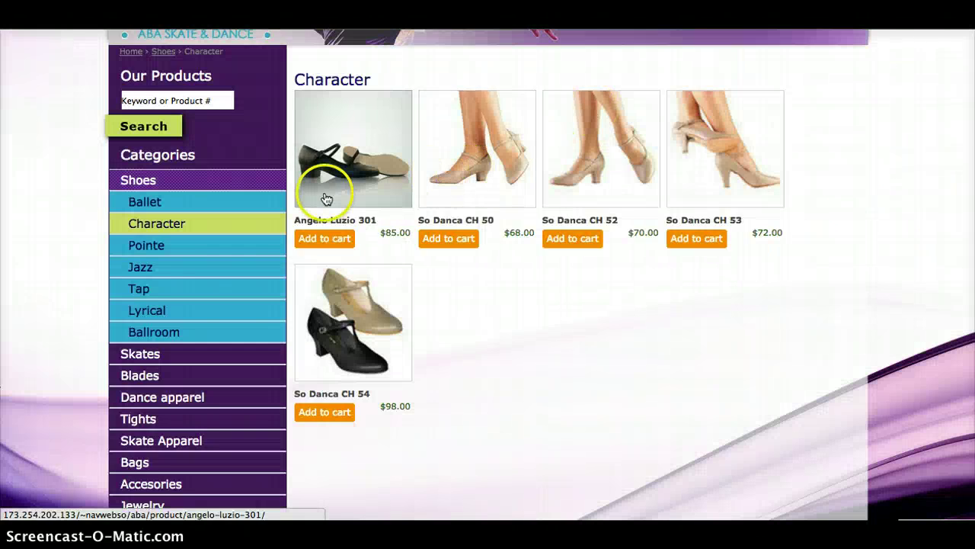
scroll(327, 194, up, 3)
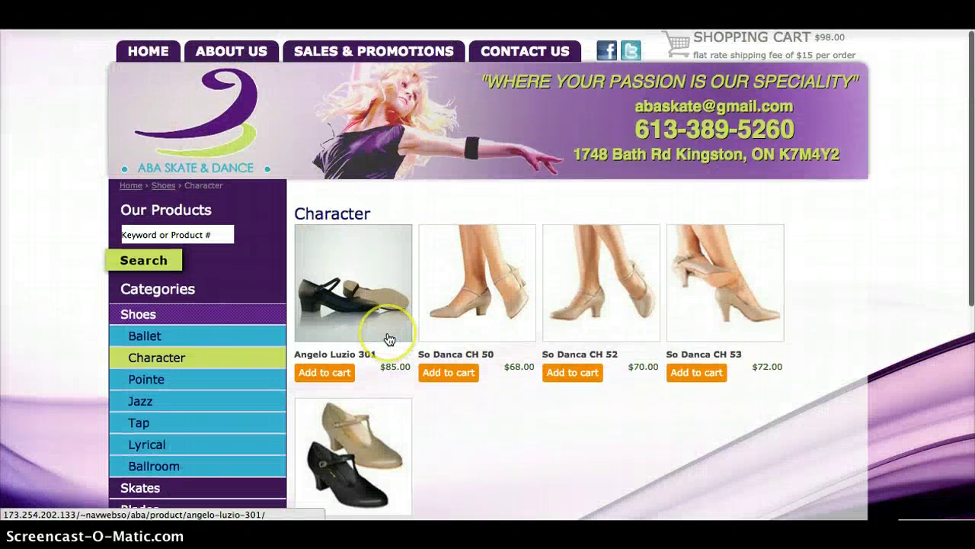
scroll(389, 339, down, 3)
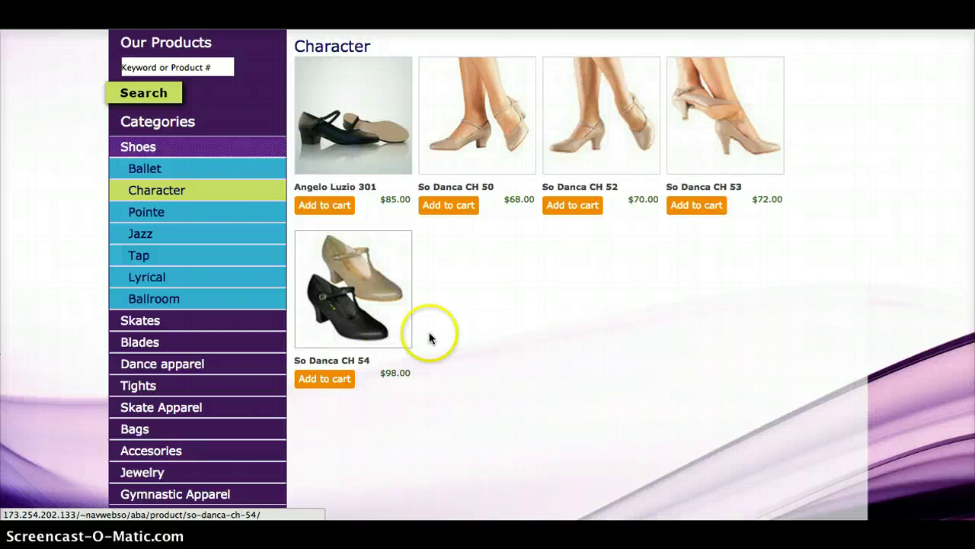
scroll(403, 315, down, 3)
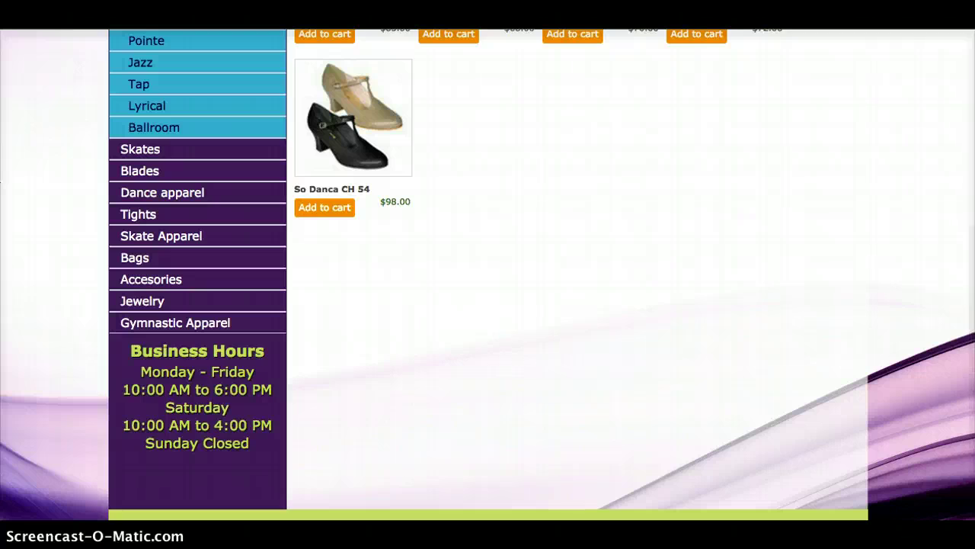